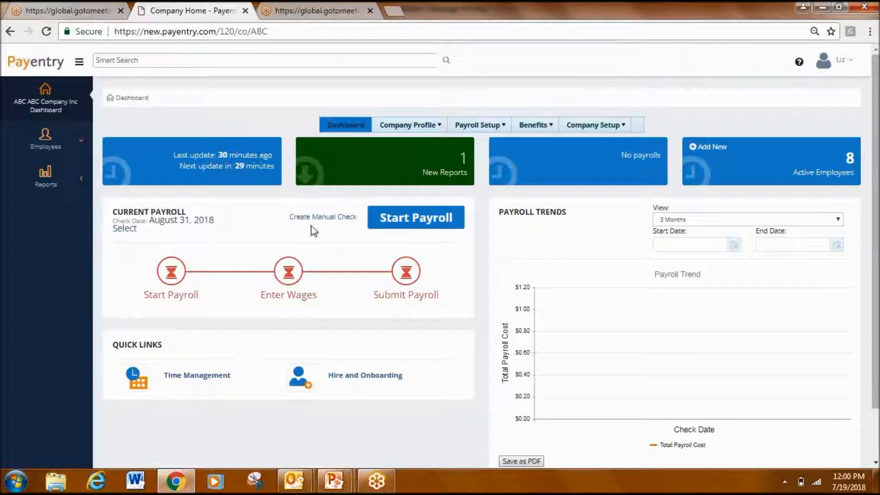
- Review the company profile's demographics section, then return to the company dashboard
{"action": "left_click", "coordinate": [410, 124]}
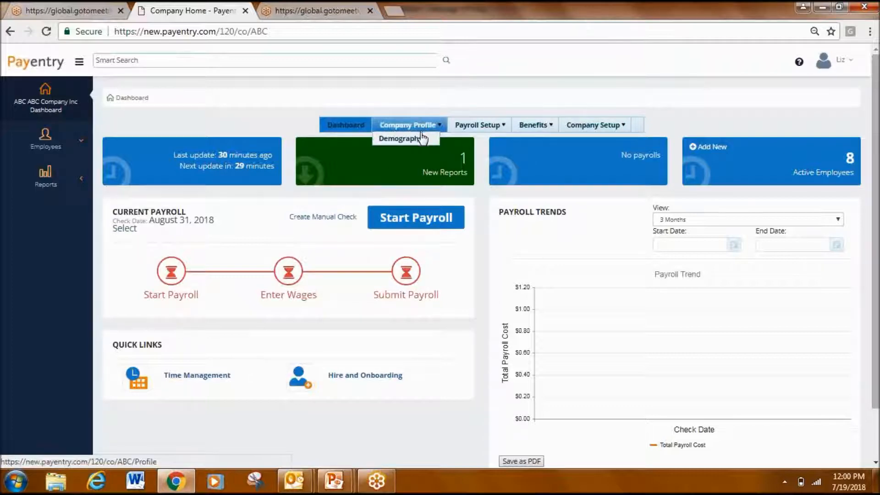
{"action": "left_click", "coordinate": [421, 139]}
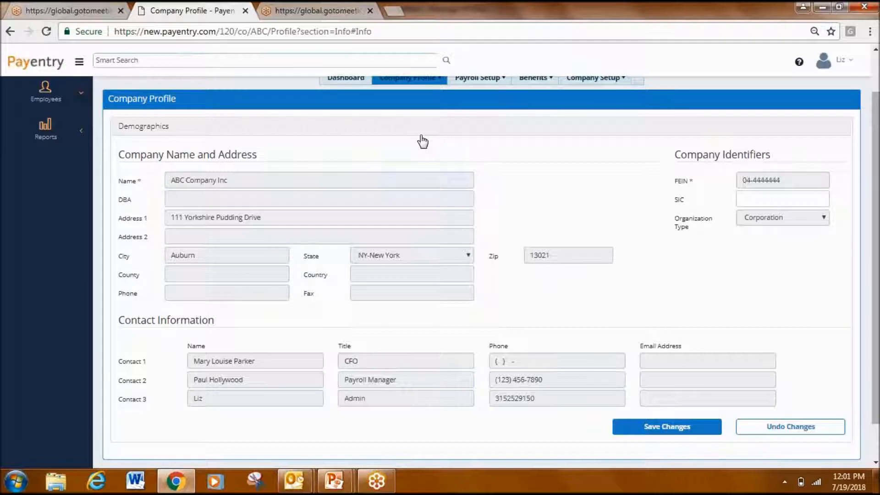
{"action": "scroll", "coordinate": [421, 141], "scroll_direction": "up", "scroll_amount": 2}
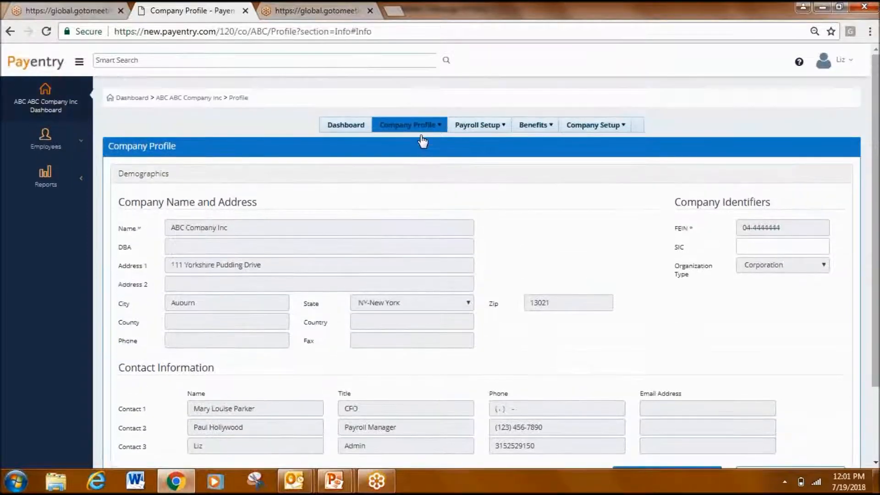
{"action": "left_click", "coordinate": [348, 126]}
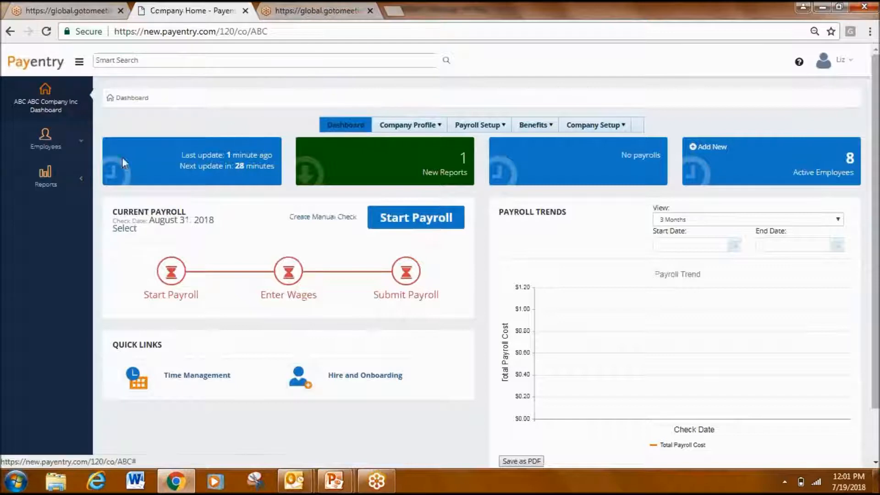
- Browse the active employees, sort them by last name, and open the second employee's record
{"action": "left_click", "coordinate": [58, 142]}
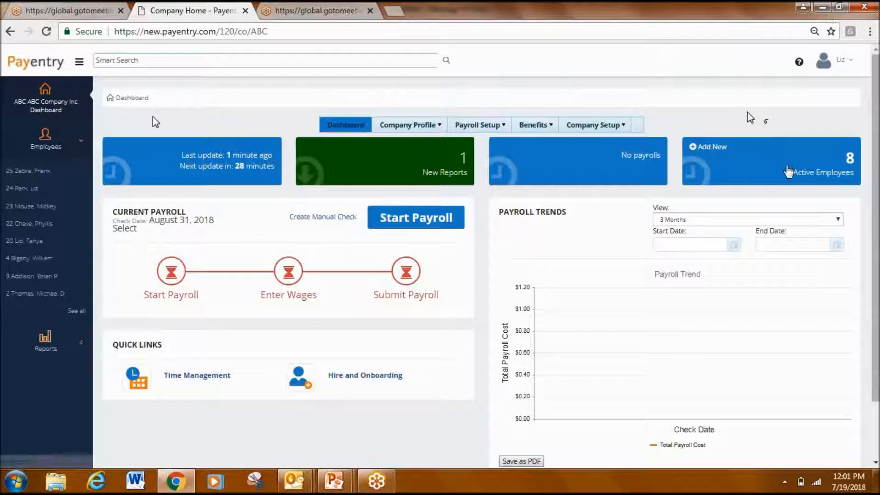
{"action": "left_click", "coordinate": [788, 171]}
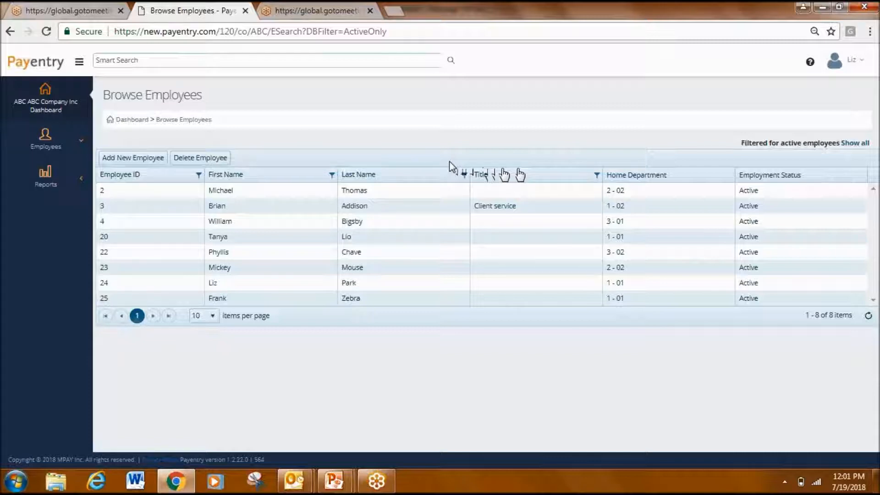
{"action": "left_click", "coordinate": [406, 179]}
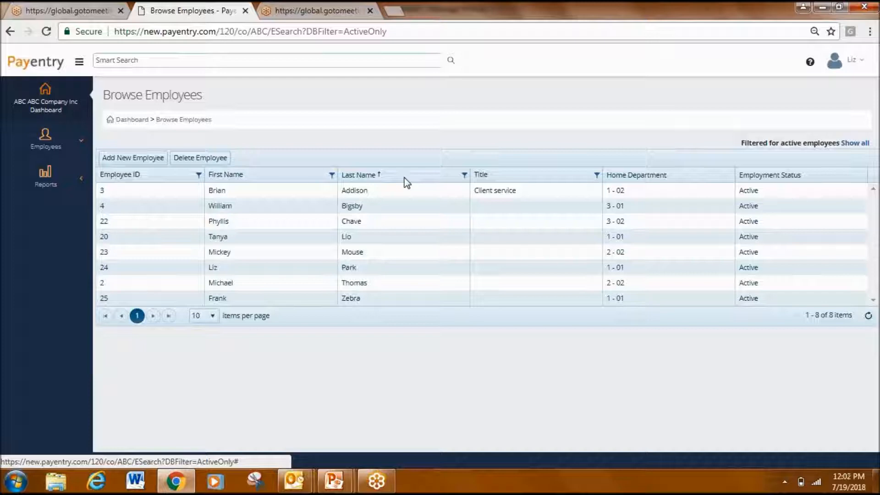
{"action": "left_click", "coordinate": [393, 209]}
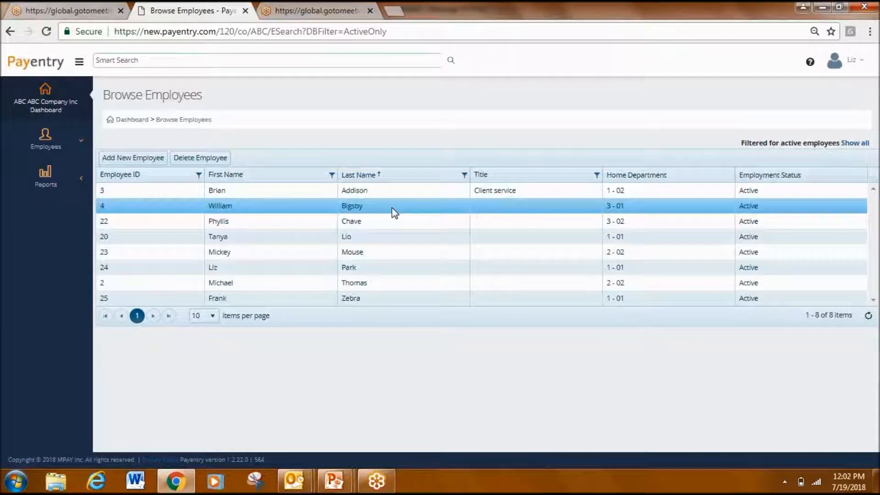
{"action": "left_click", "coordinate": [394, 212]}
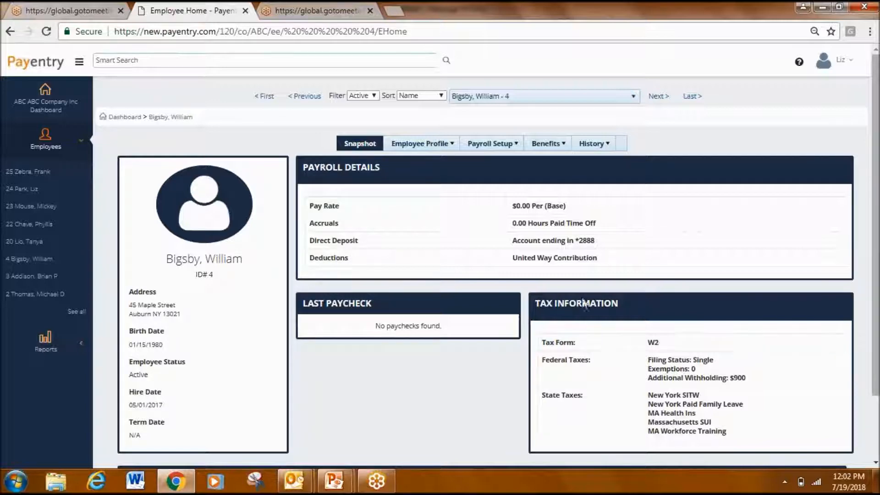
- View the employee's deduction details from the United Way Contribution entry and return to the snapshot
{"action": "right_click", "coordinate": [570, 260]}
{"action": "left_click", "coordinate": [480, 259]}
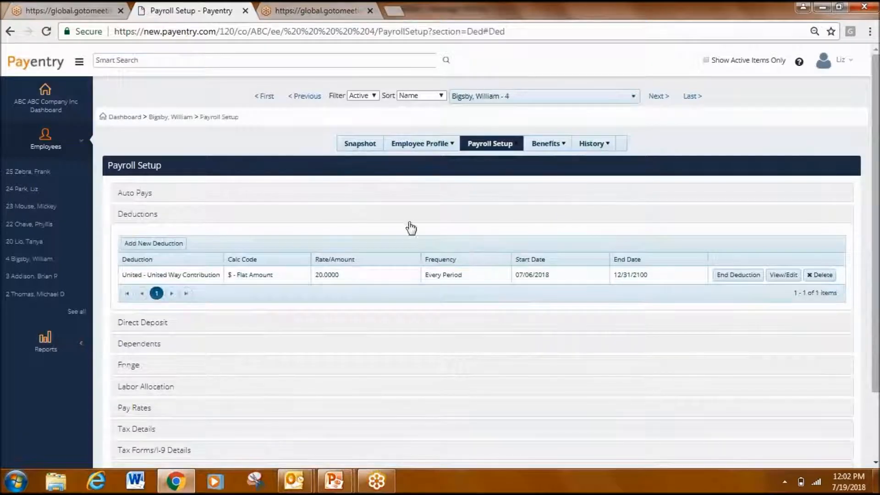
{"action": "left_click", "coordinate": [359, 146]}
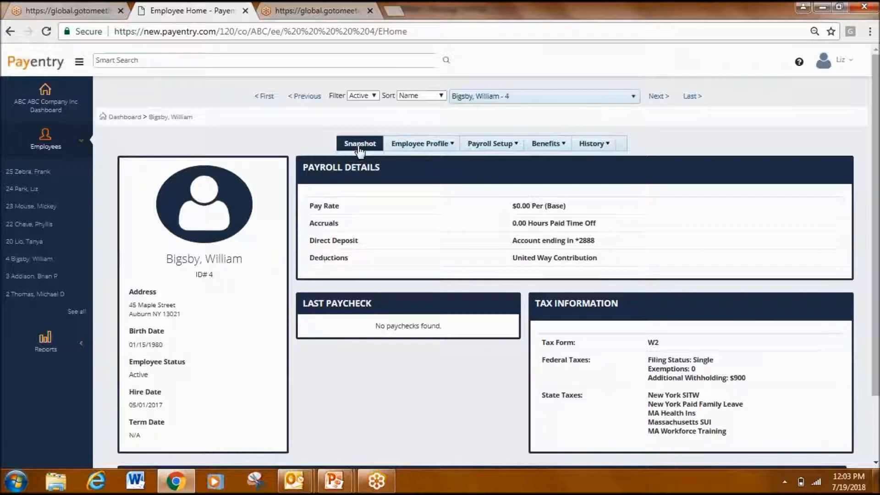
- Review the employee's Basic Information (Demographics) and Emergency Contacts in the employee profile
{"action": "mouse_move", "coordinate": [412, 149]}
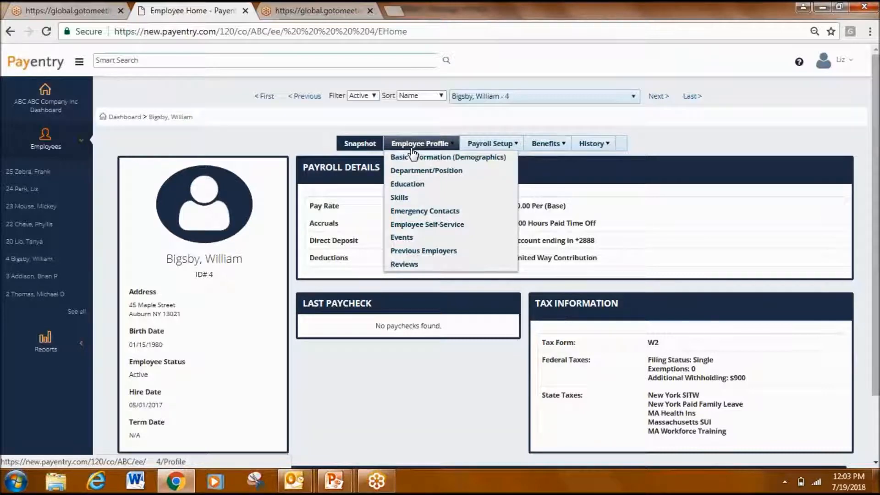
{"action": "left_click", "coordinate": [412, 156]}
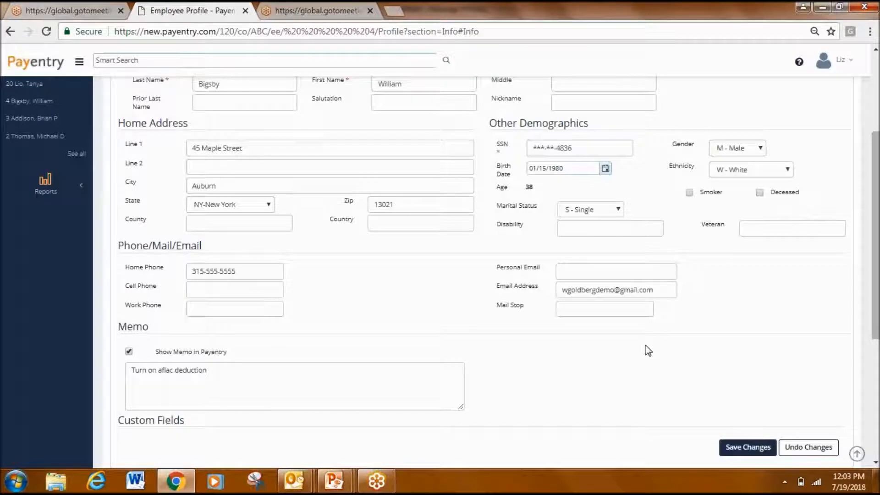
{"action": "scroll", "coordinate": [648, 351], "scroll_direction": "down", "scroll_amount": 3}
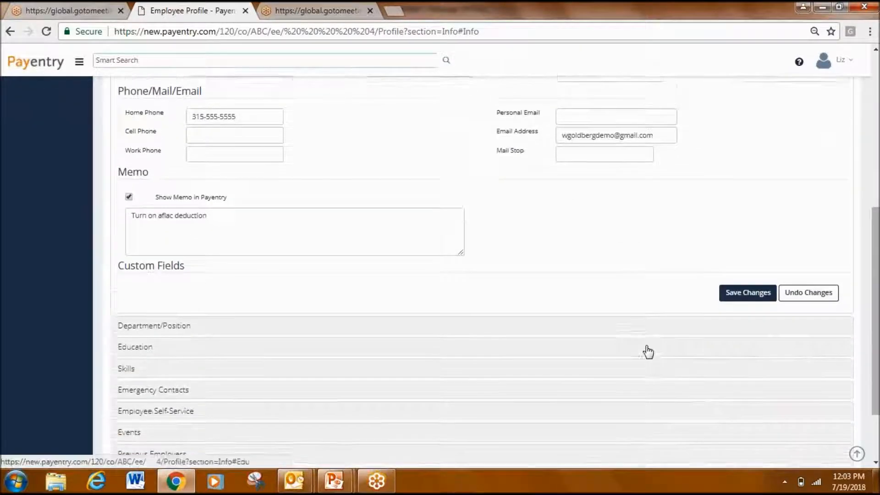
{"action": "scroll", "coordinate": [648, 352], "scroll_direction": "down", "scroll_amount": 2}
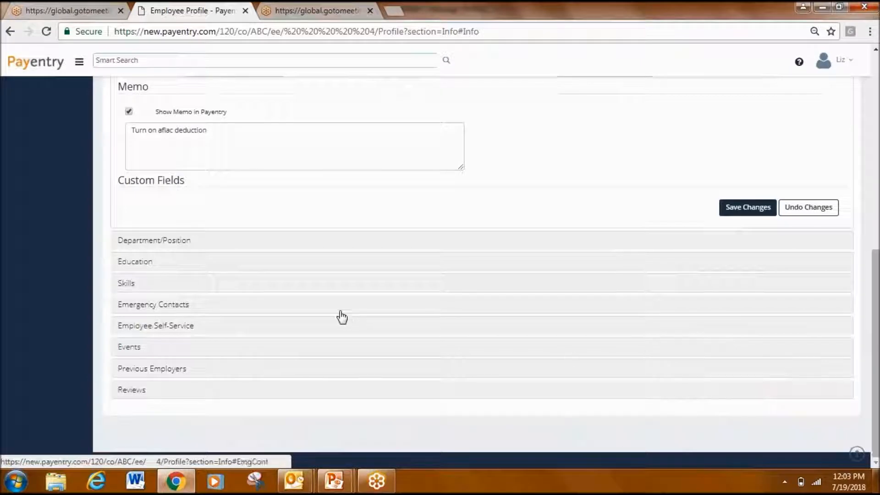
{"action": "left_click", "coordinate": [209, 305]}
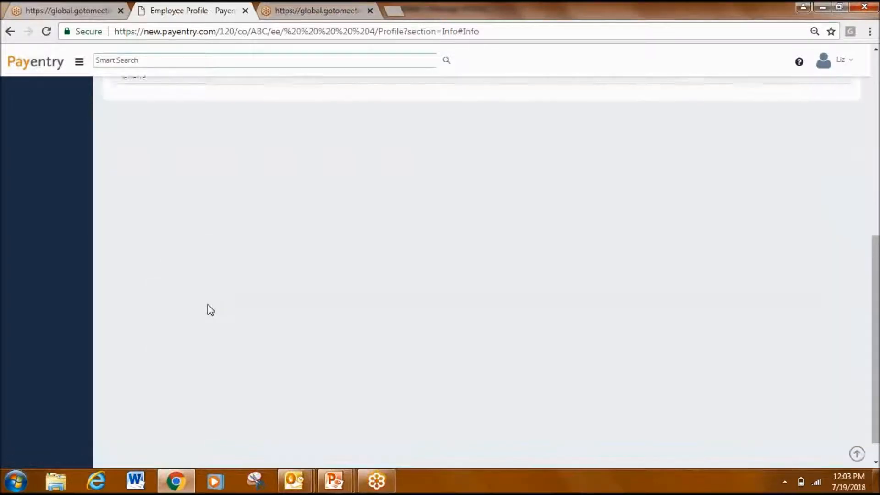
{"action": "scroll", "coordinate": [209, 306], "scroll_direction": "up", "scroll_amount": 1}
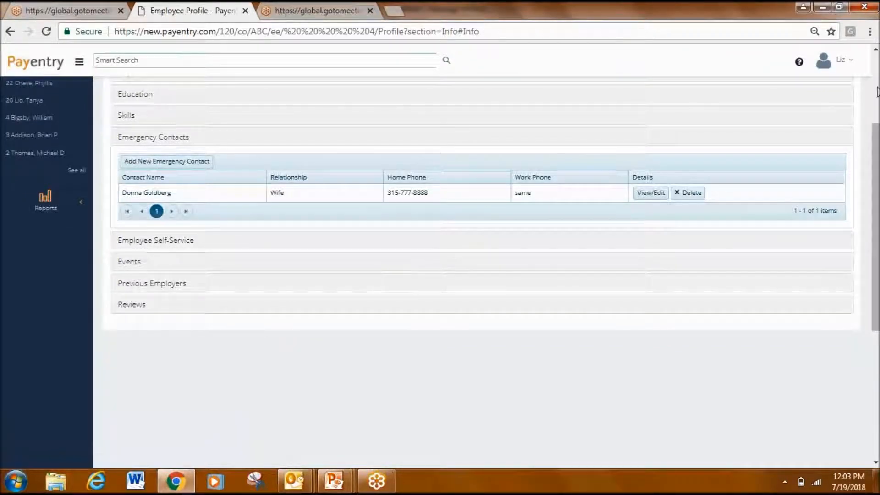
{"action": "scroll", "coordinate": [773, 134], "scroll_direction": "up", "scroll_amount": 3}
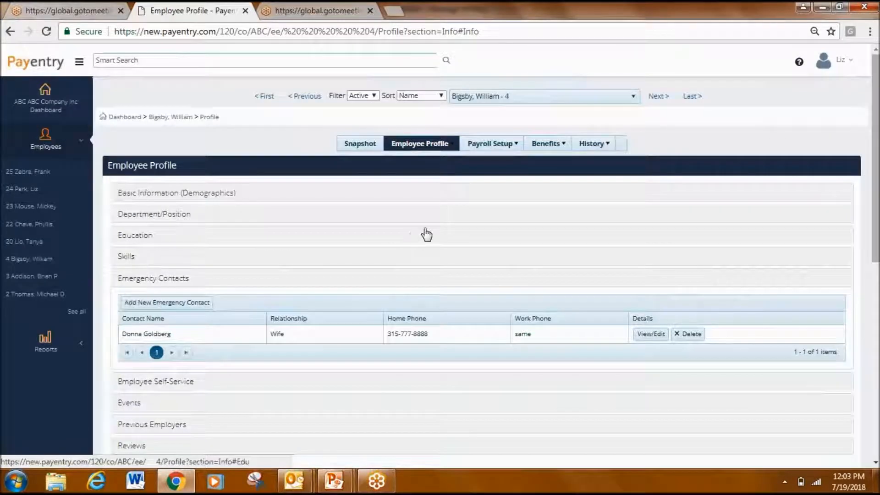
- View the deductions in the employee's payroll setup and look over the available Benefits and History options
{"action": "mouse_move", "coordinate": [520, 146]}
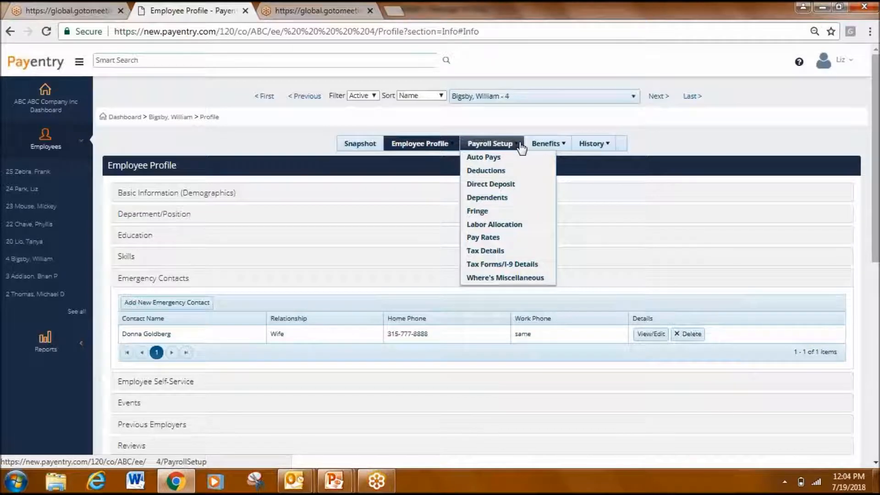
{"action": "left_click", "coordinate": [499, 172]}
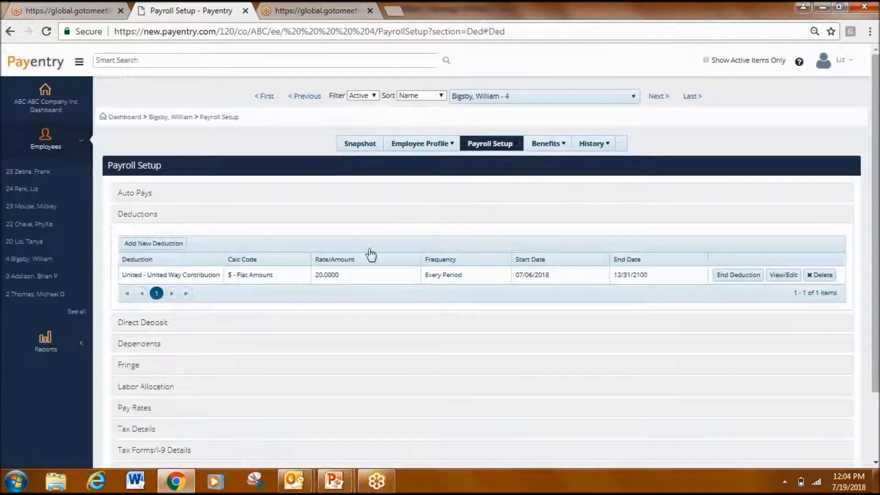
{"action": "left_click", "coordinate": [466, 282]}
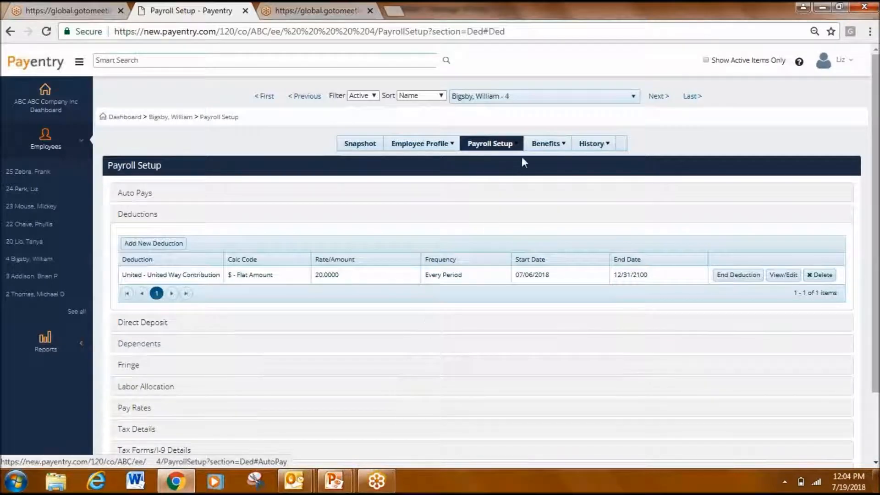
{"action": "mouse_move", "coordinate": [551, 146]}
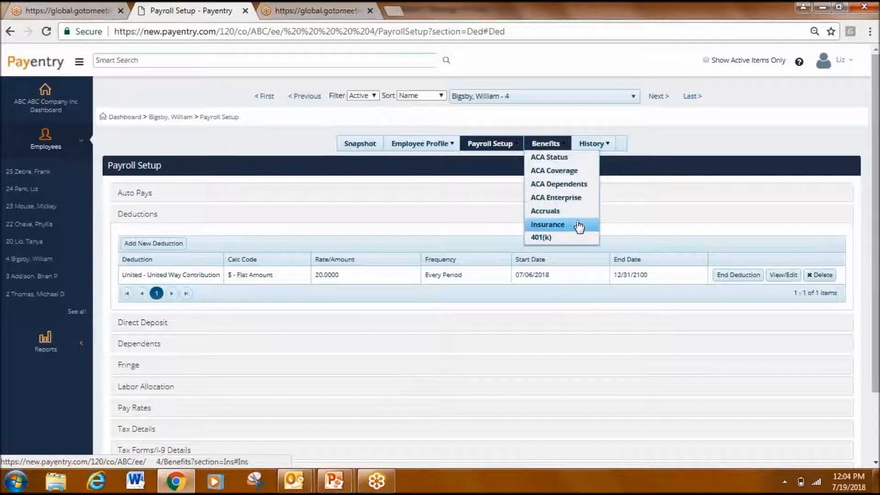
{"action": "mouse_move", "coordinate": [605, 147]}
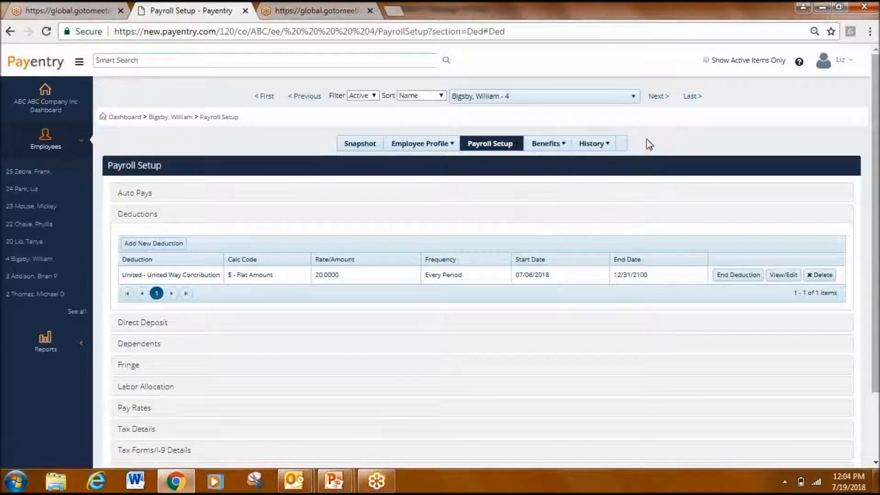
- Look through the employee selection list without switching employees and return to the current employee's snapshot
{"action": "left_click", "coordinate": [634, 97]}
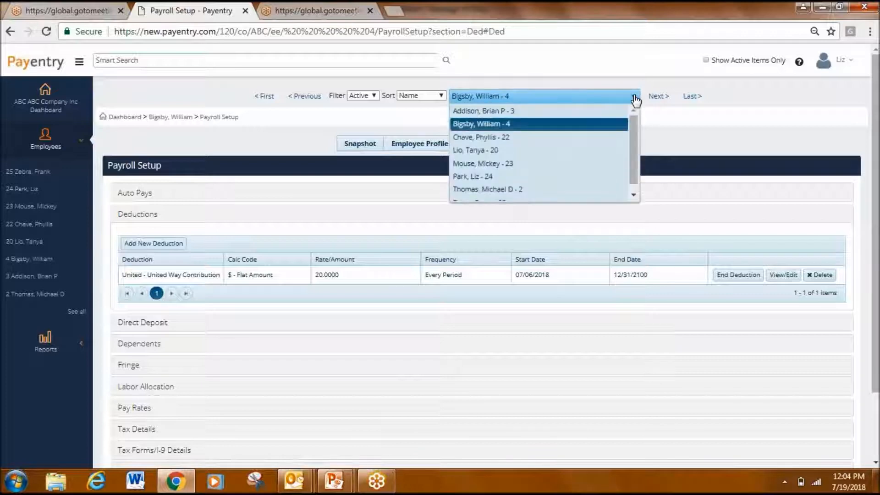
{"action": "left_click", "coordinate": [664, 117]}
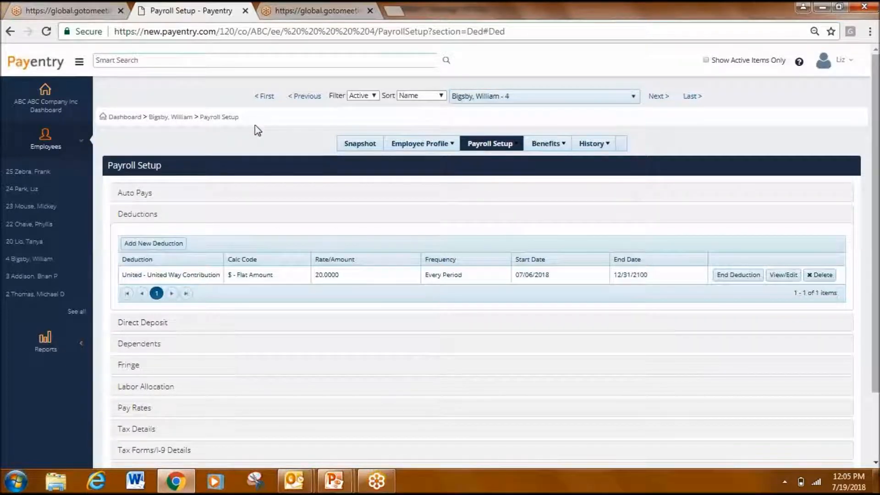
{"action": "left_click", "coordinate": [355, 144]}
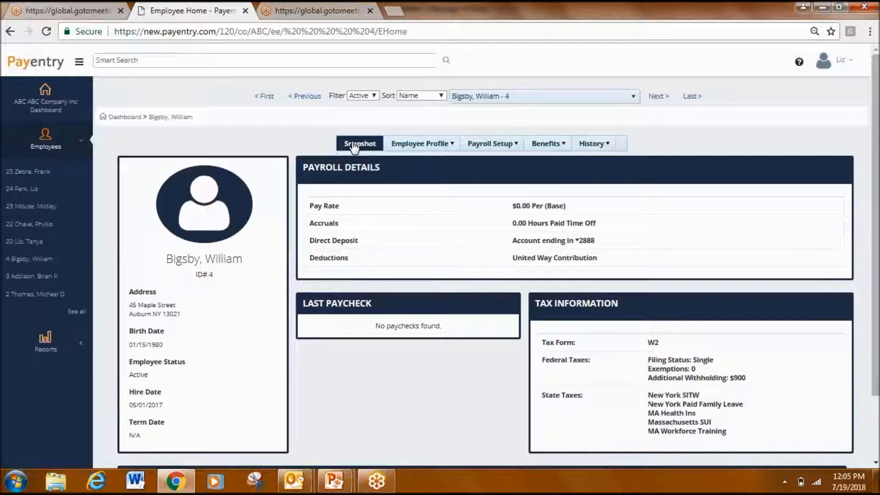
- Start the 08/31/2018 payroll with the Bi-Weekly Payroll batch B from the company dashboard and open its wage entry
{"action": "left_click", "coordinate": [123, 117]}
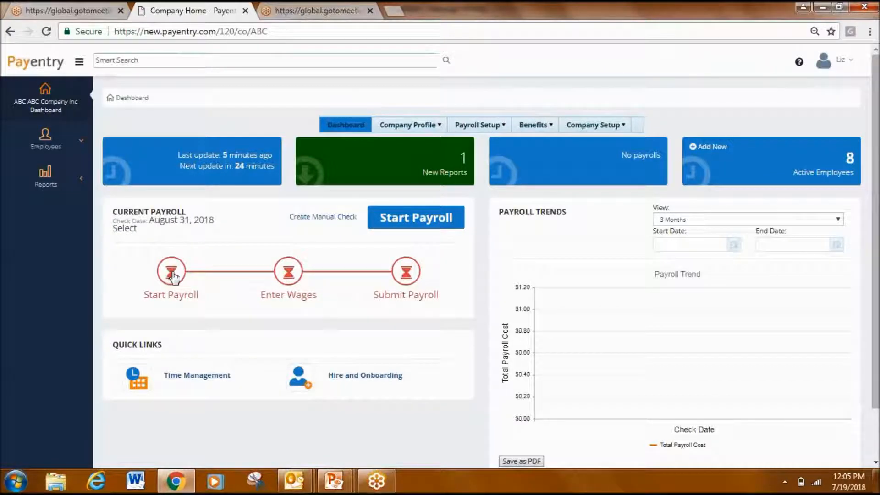
{"action": "left_click", "coordinate": [407, 219]}
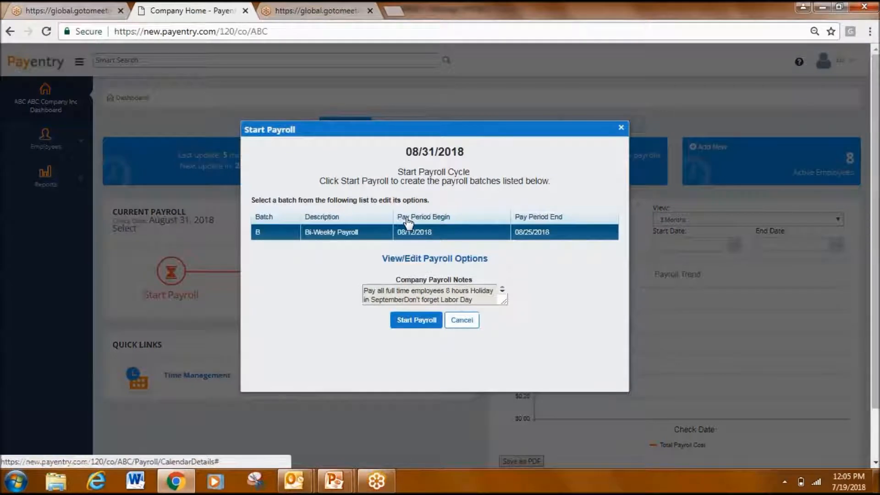
{"action": "left_click", "coordinate": [416, 320]}
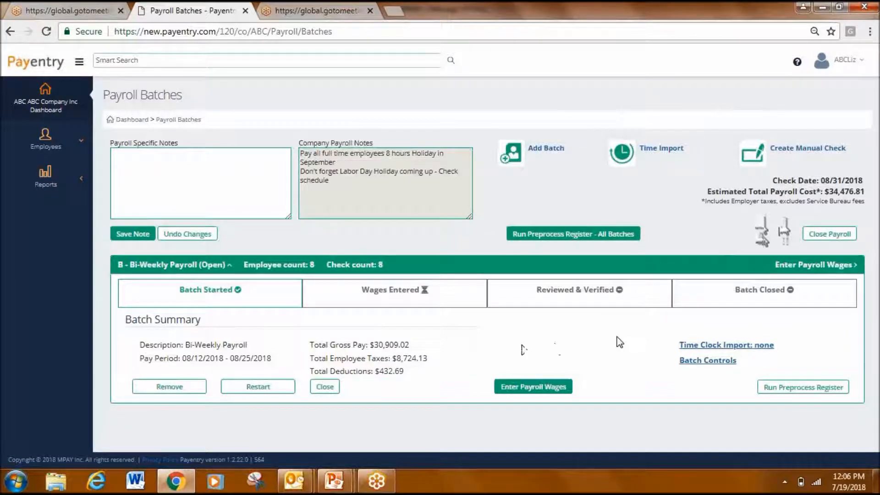
{"action": "left_click", "coordinate": [528, 388]}
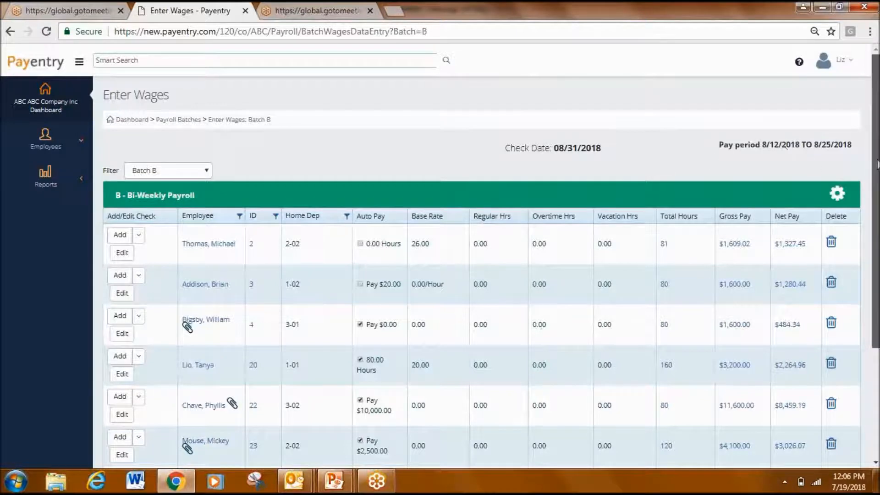
- Enter 40 regular hours and 2 overtime hours for the first employee in the bi-weekly wage grid
{"action": "scroll", "coordinate": [875, 197], "scroll_direction": "down", "scroll_amount": 1}
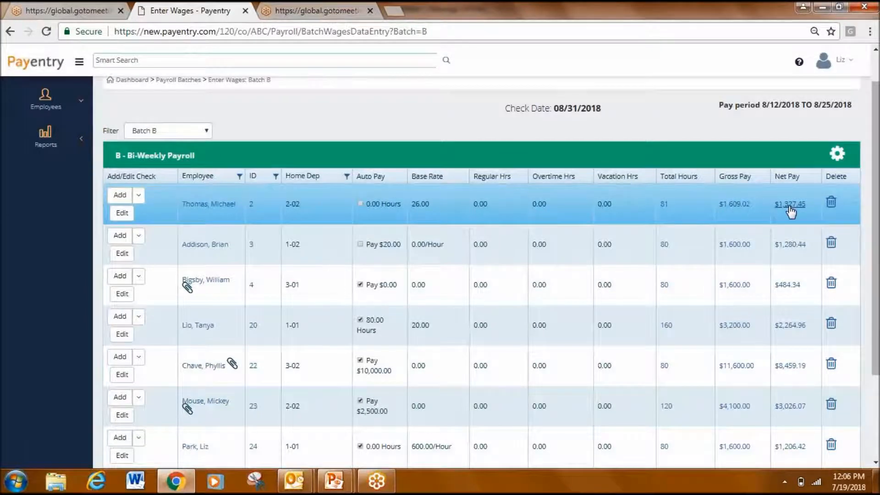
{"action": "left_click", "coordinate": [498, 207]}
{"action": "type", "text": "40"}
{"action": "key", "text": "Tab"}
{"action": "scroll", "coordinate": [499, 211], "scroll_direction": "down", "scroll_amount": 1}
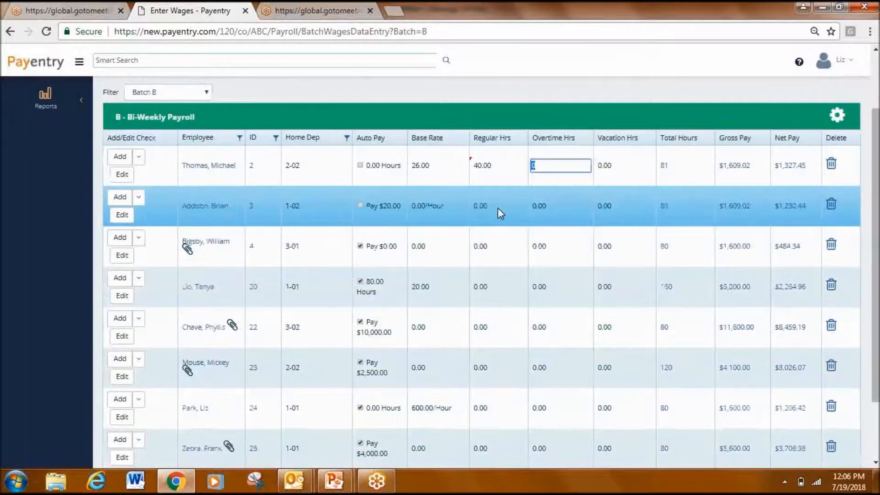
{"action": "type", "text": "2"}
{"action": "key", "text": "Return"}
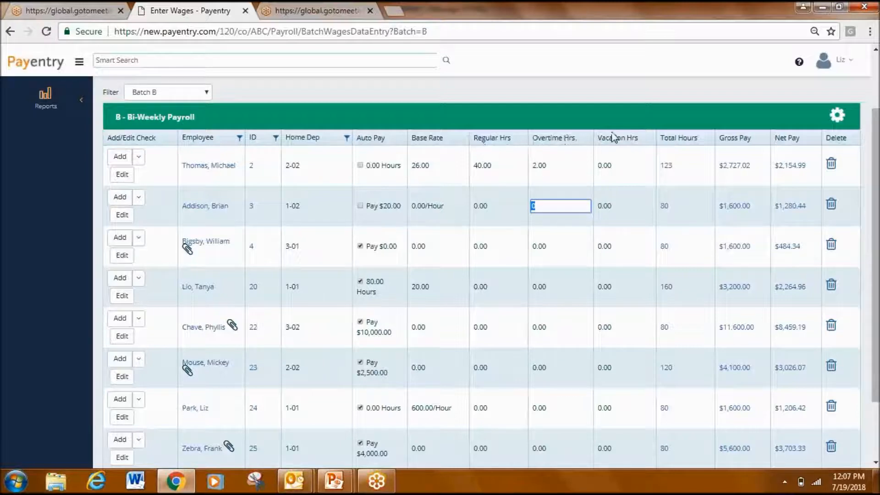
- Customize the pay grid by starting a new pay grid item with code Bonus and pay code EBonus - Bonus Pay
{"action": "left_click", "coordinate": [833, 118]}
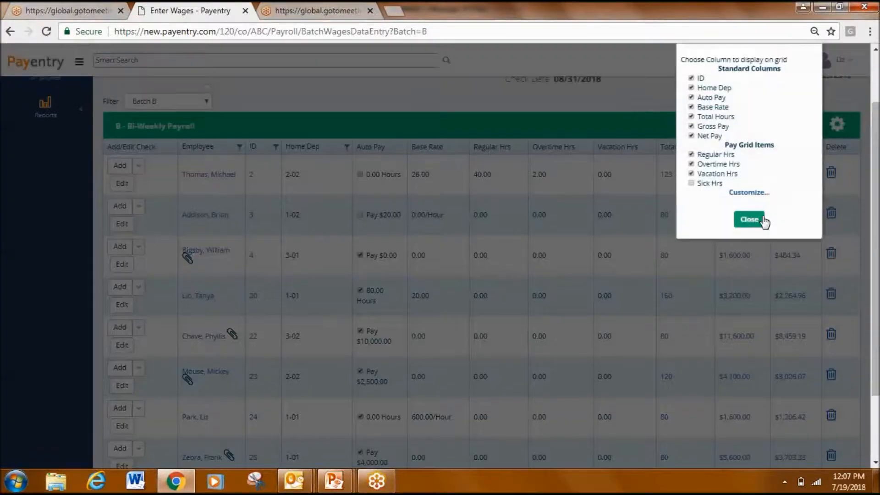
{"action": "left_click", "coordinate": [748, 192]}
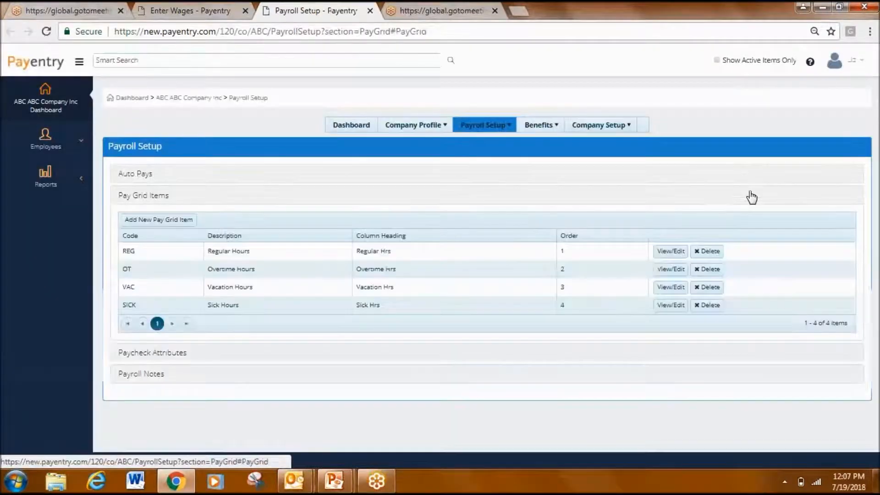
{"action": "left_click", "coordinate": [184, 219]}
{"action": "left_click", "coordinate": [318, 121]}
{"action": "type", "text": "Bonus"}
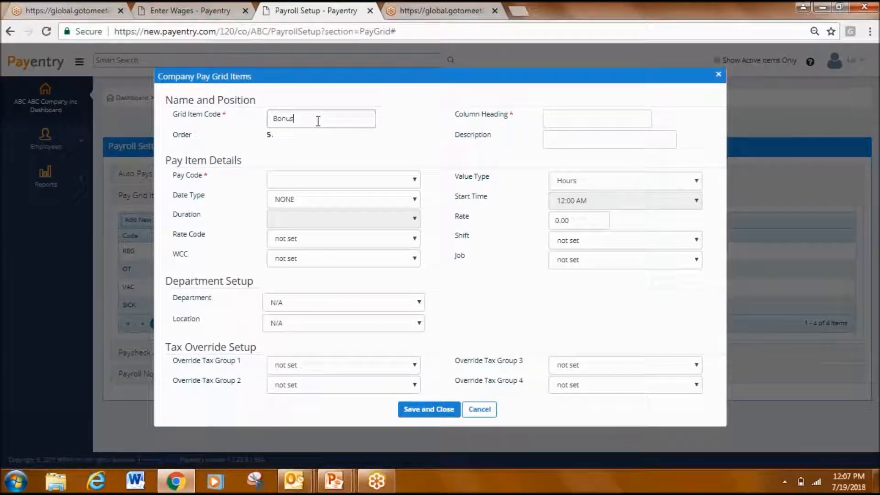
{"action": "key", "text": "Tab"}
{"action": "key", "text": "Tab"}
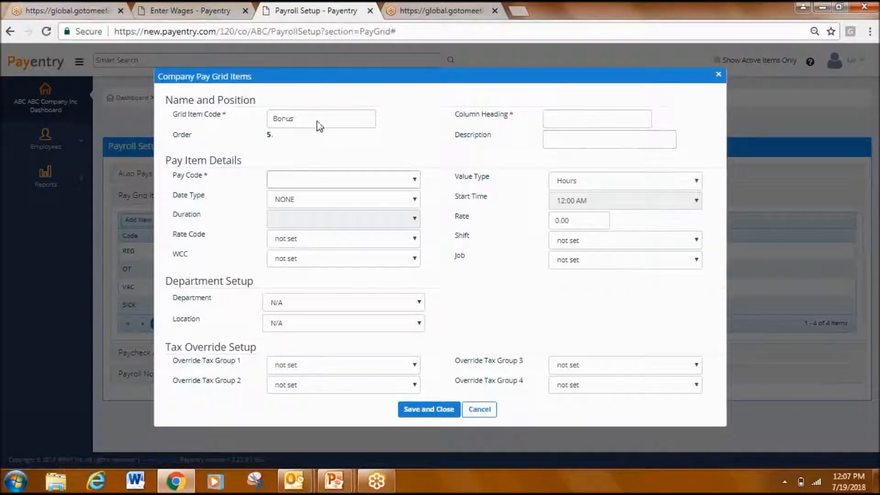
{"action": "left_click", "coordinate": [332, 182]}
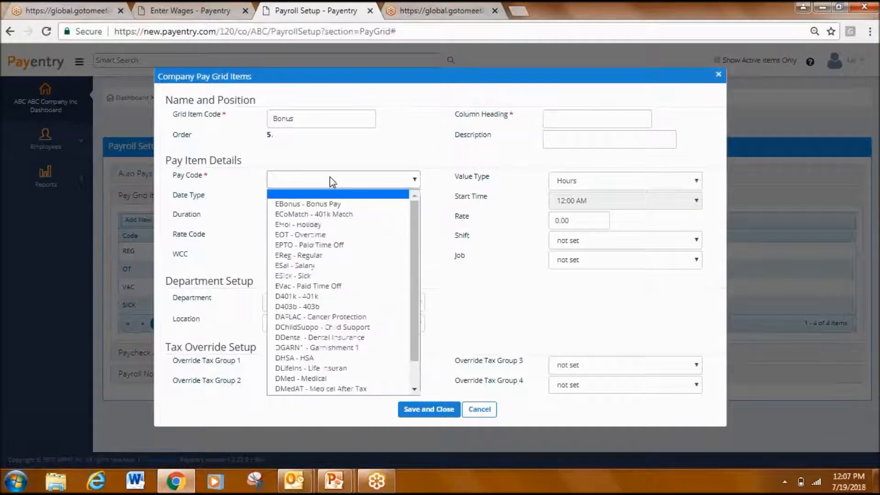
{"action": "left_click", "coordinate": [334, 202]}
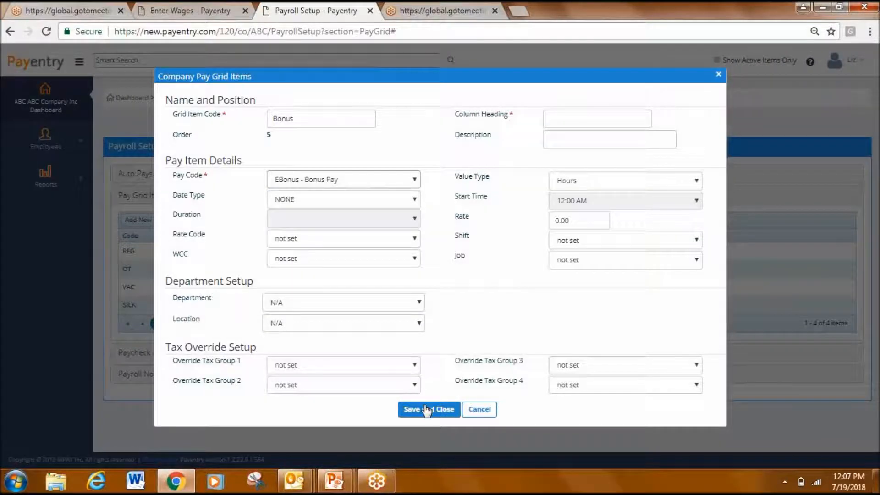
- Give the new pay grid item the column heading Bonus and save it
{"action": "left_click", "coordinate": [426, 409]}
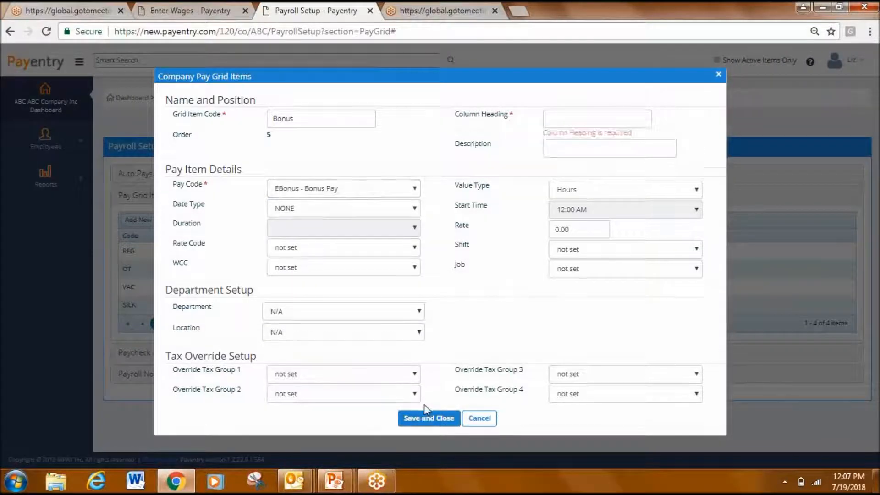
{"action": "left_click", "coordinate": [602, 122]}
{"action": "type", "text": "B"}
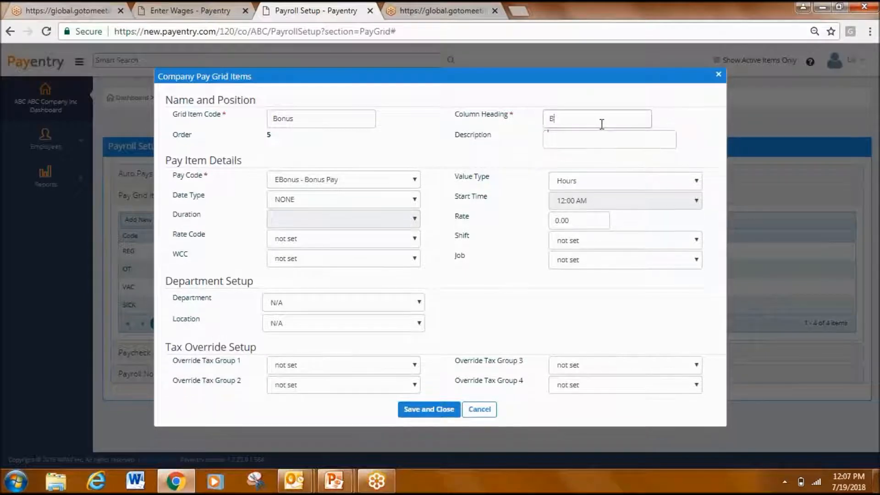
{"action": "type", "text": "onus"}
{"action": "left_click", "coordinate": [426, 409]}
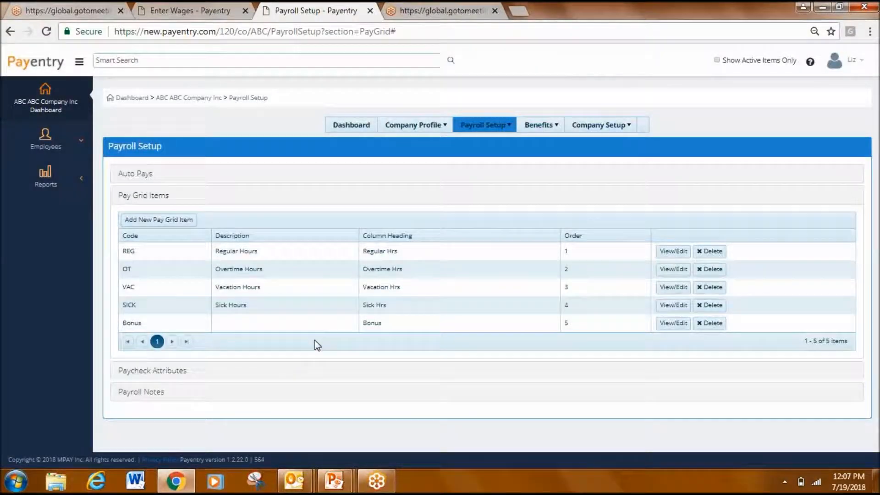
- Return to wage entry and add an EHol - Holiday earning of 8 hours to the first employee's check
{"action": "left_click", "coordinate": [222, 11]}
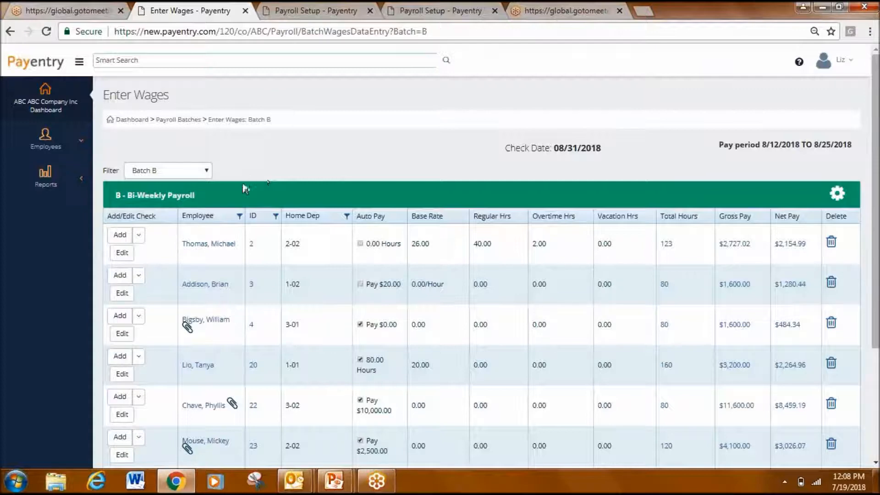
{"action": "left_click", "coordinate": [122, 253]}
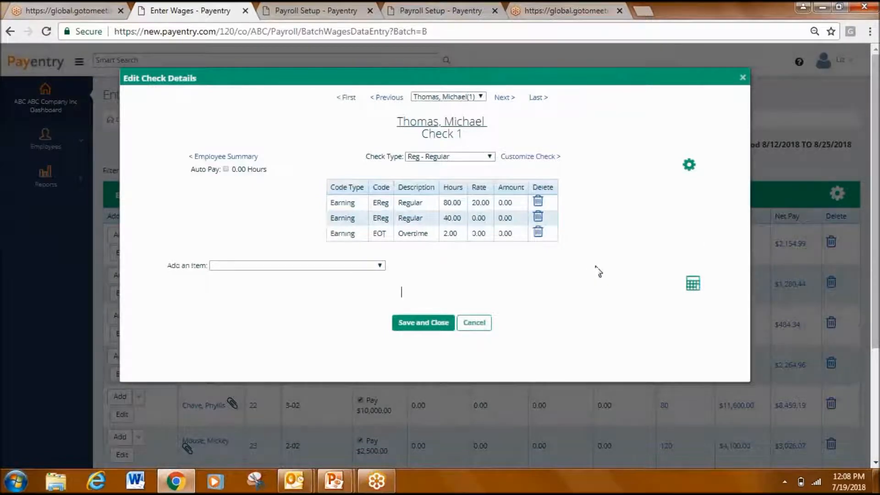
{"action": "left_click", "coordinate": [370, 266]}
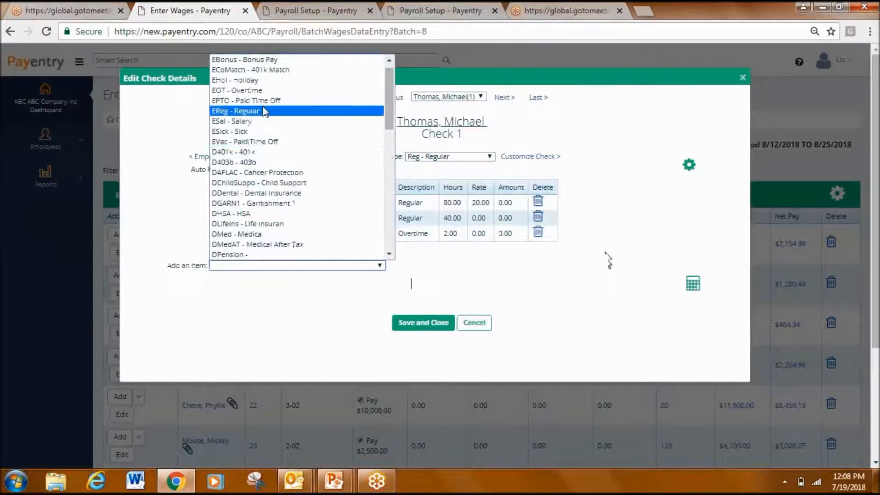
{"action": "left_click", "coordinate": [276, 81]}
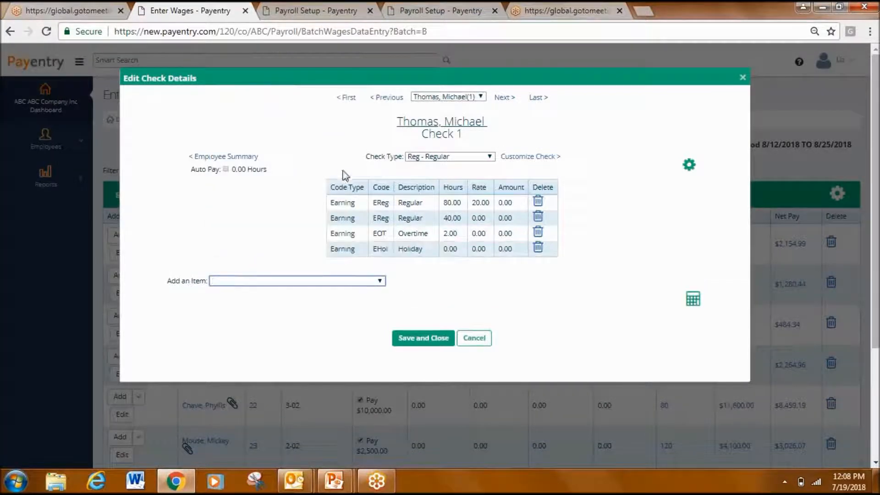
{"action": "left_click", "coordinate": [462, 250]}
{"action": "type", "text": "8.00"}
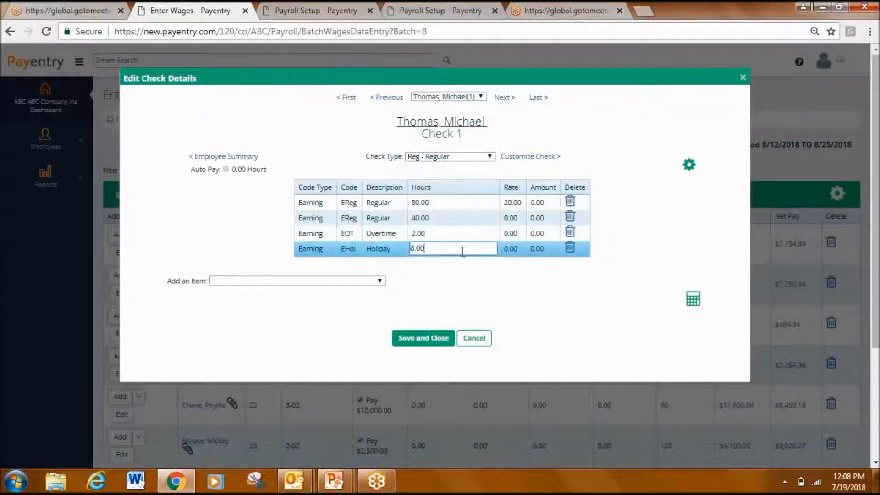
{"action": "key", "text": "Tab"}
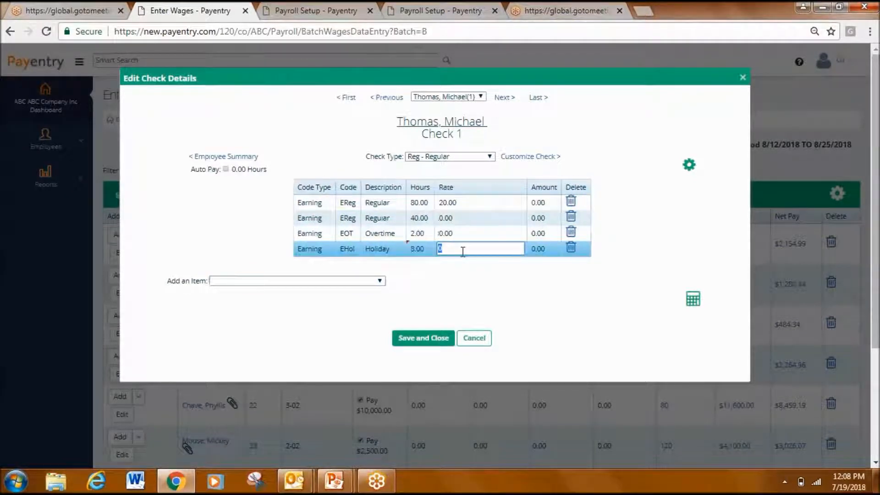
- Calculate the edited check, review its earnings, taxes and net pay, and close the check details
{"action": "left_click", "coordinate": [693, 298]}
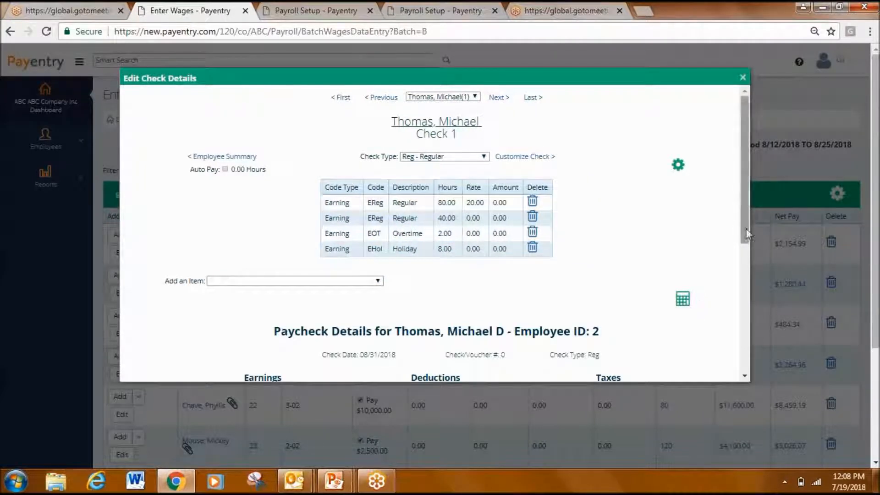
{"action": "left_click_drag", "start_coordinate": [746, 229], "coordinate": [753, 342]}
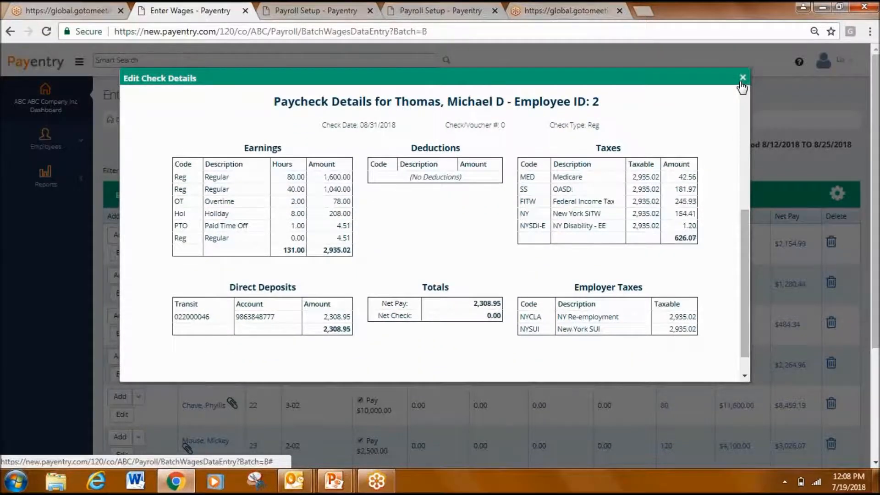
{"action": "left_click", "coordinate": [742, 78]}
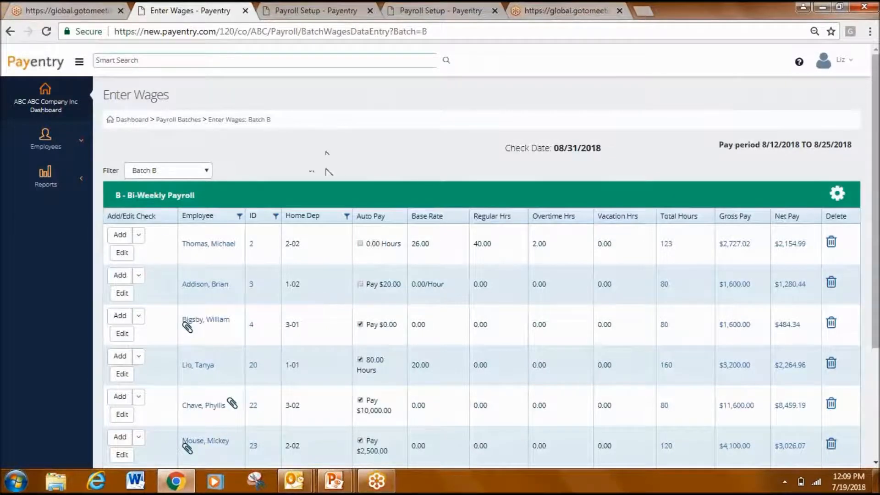
- Add a second check for the first employee in the wage grid
{"action": "left_click", "coordinate": [138, 235]}
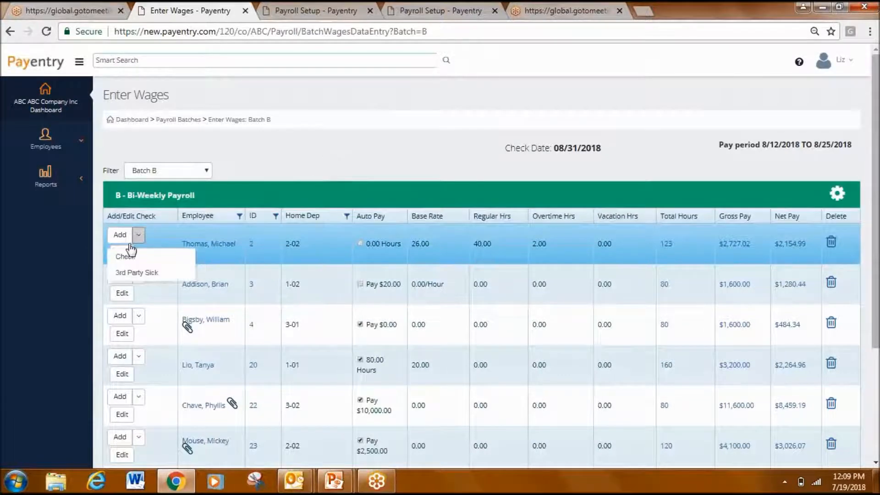
{"action": "left_click", "coordinate": [126, 258]}
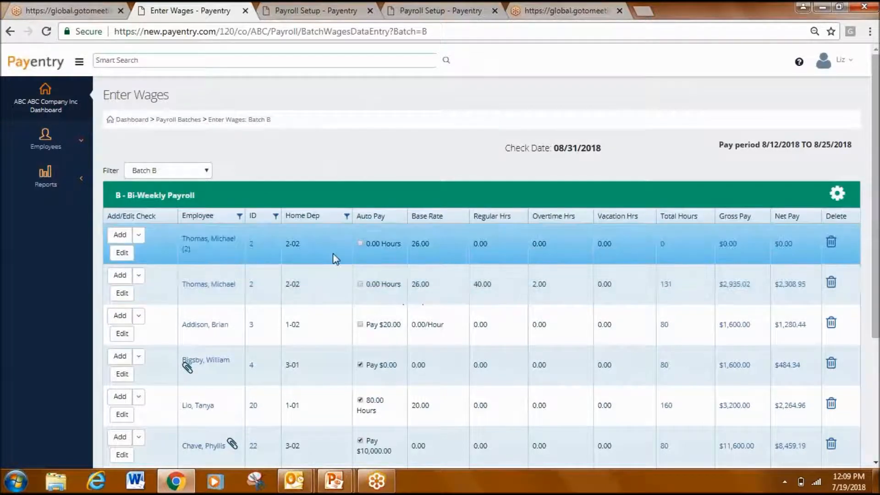
- View the first employee's pay rates, return to wage entry, and read the memo attached to the employee in home department 3-01
{"action": "left_click", "coordinate": [206, 238]}
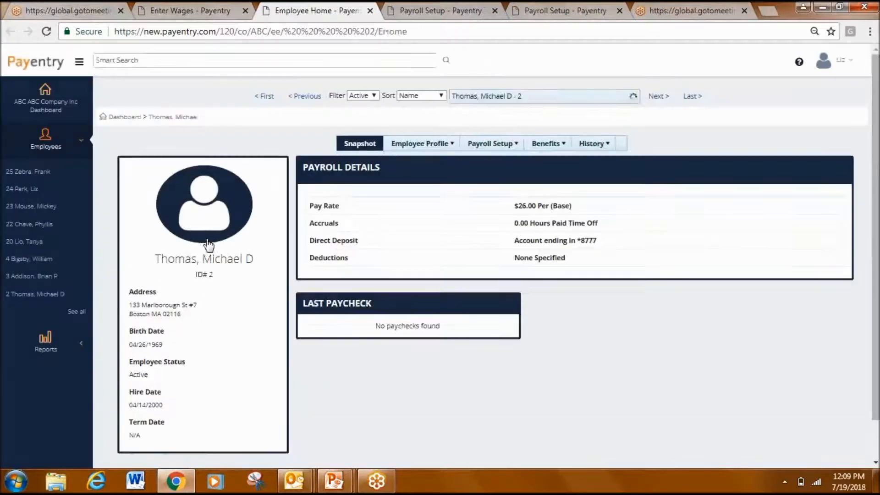
{"action": "left_click", "coordinate": [540, 206]}
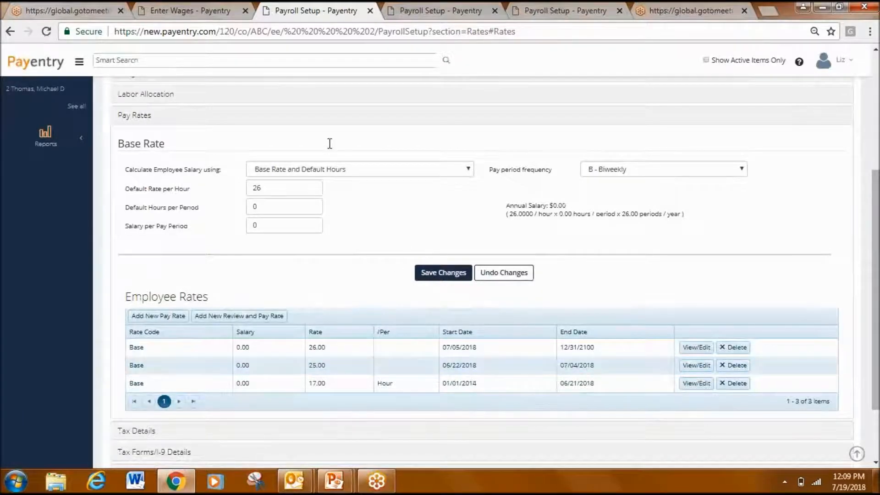
{"action": "left_click", "coordinate": [202, 17]}
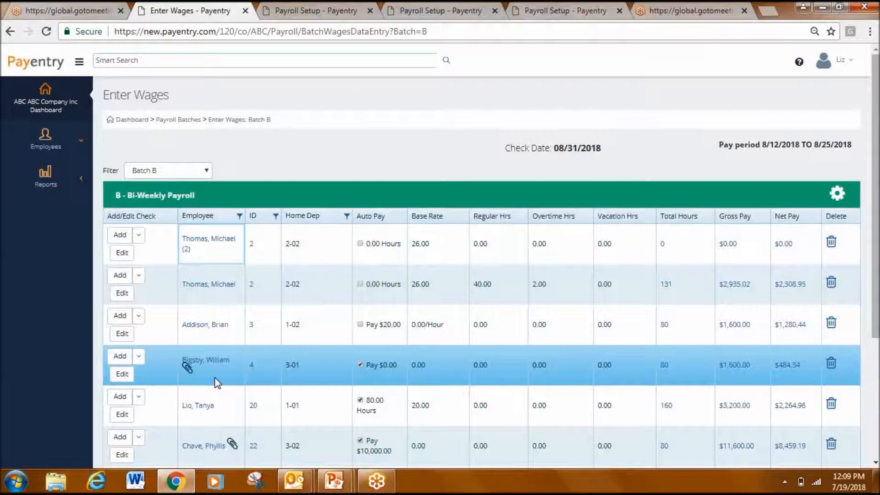
{"action": "left_click", "coordinate": [187, 368]}
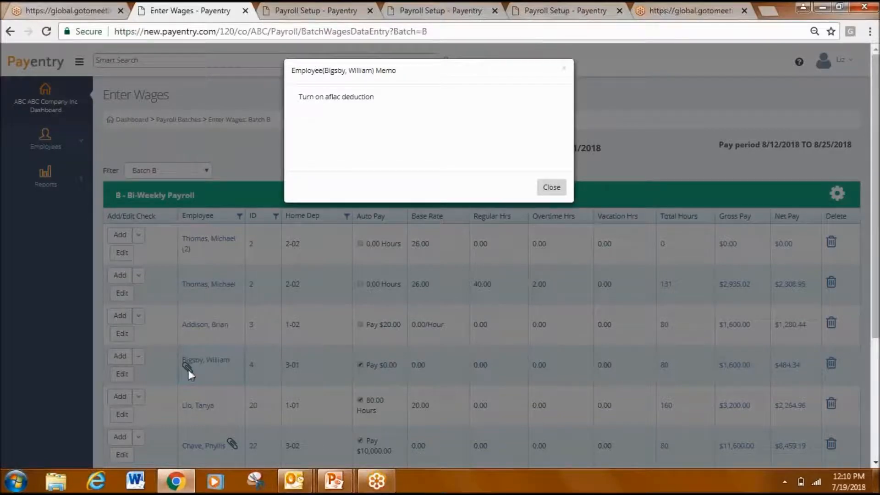
{"action": "left_click", "coordinate": [555, 190]}
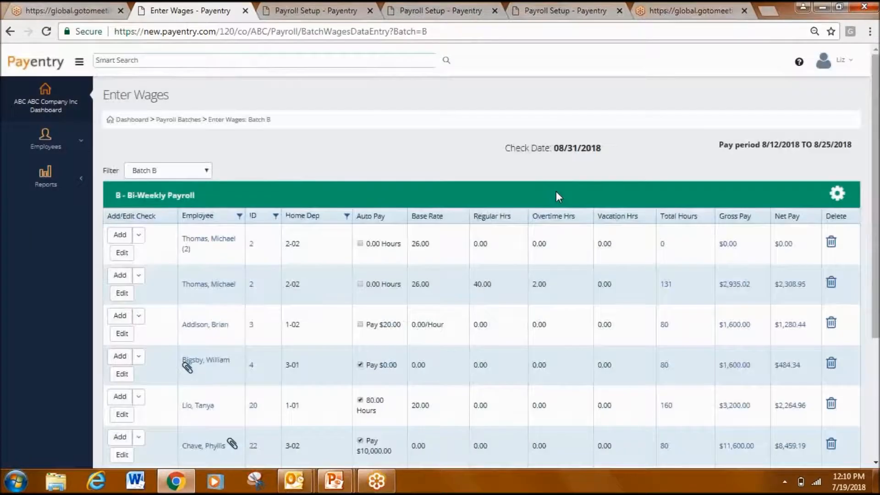
- Run the Preprocess Register for Batch B with the option to view the completed report
{"action": "scroll", "coordinate": [556, 191], "scroll_direction": "down", "scroll_amount": 4}
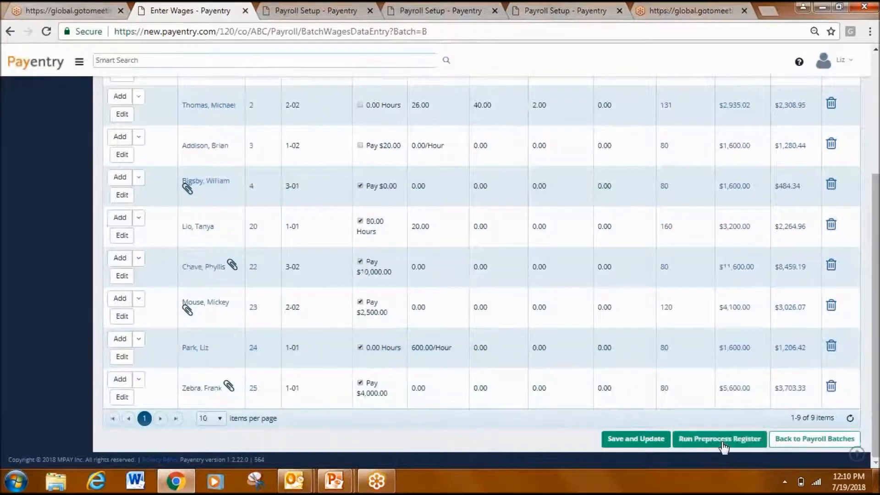
{"action": "left_click", "coordinate": [724, 440]}
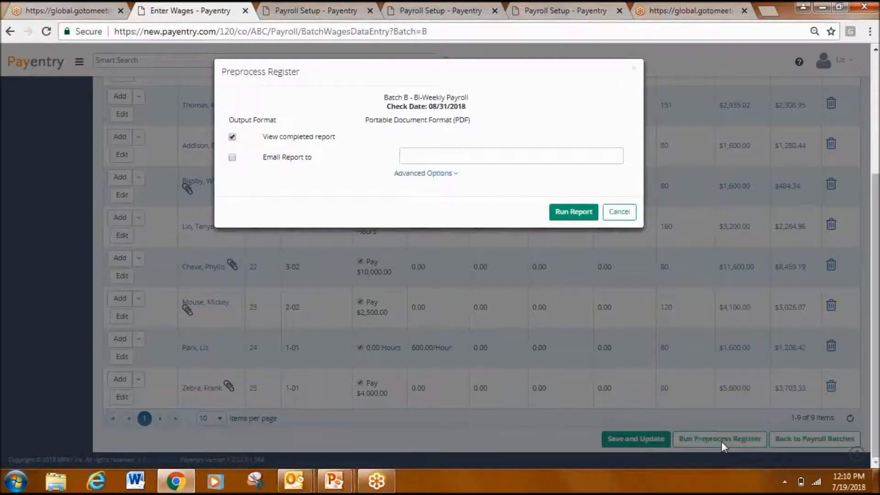
{"action": "left_click", "coordinate": [575, 213]}
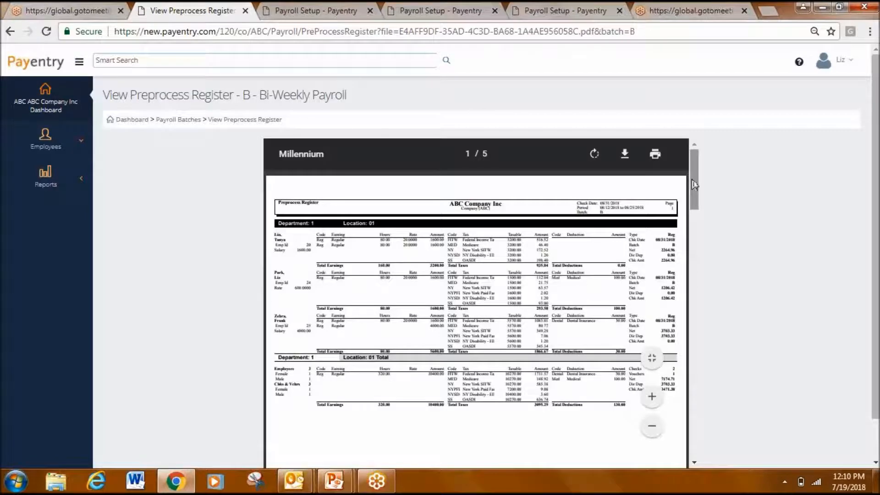
- Review the register through to the report totals, mark the totals verified and close the batch
{"action": "left_click_drag", "start_coordinate": [692, 181], "coordinate": [698, 413]}
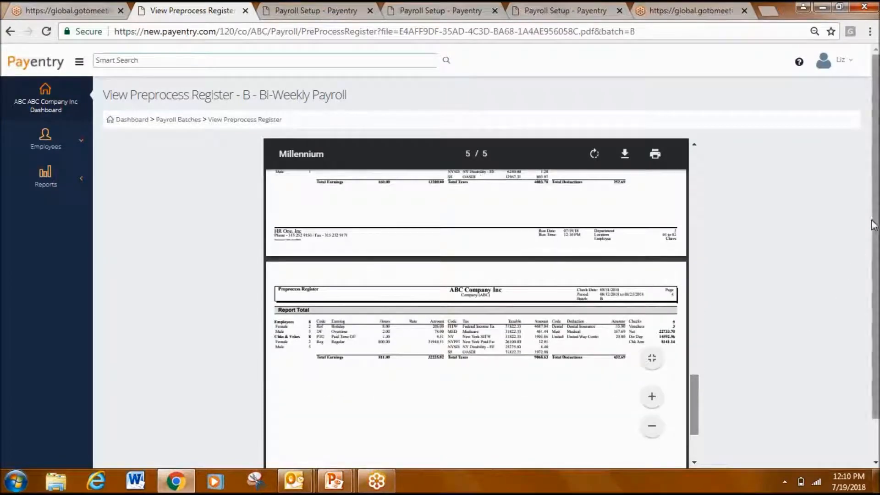
{"action": "left_click_drag", "start_coordinate": [876, 227], "coordinate": [875, 243]}
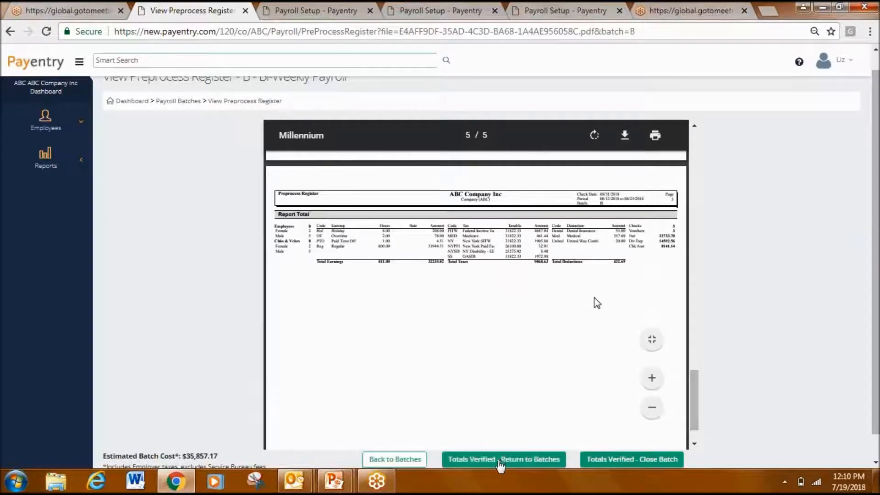
{"action": "left_click", "coordinate": [609, 462]}
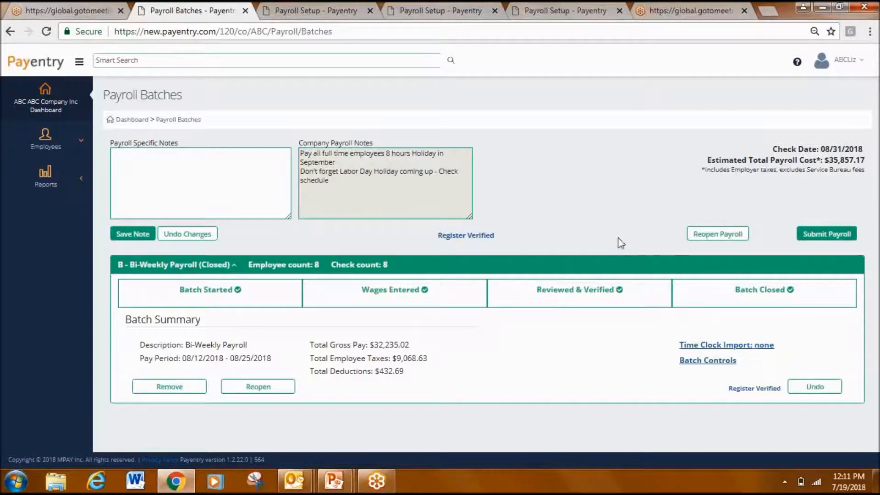
- Reopen the 08/31/2018 payroll and its Bi-Weekly Payroll batch B for changes
{"action": "left_click", "coordinate": [718, 234]}
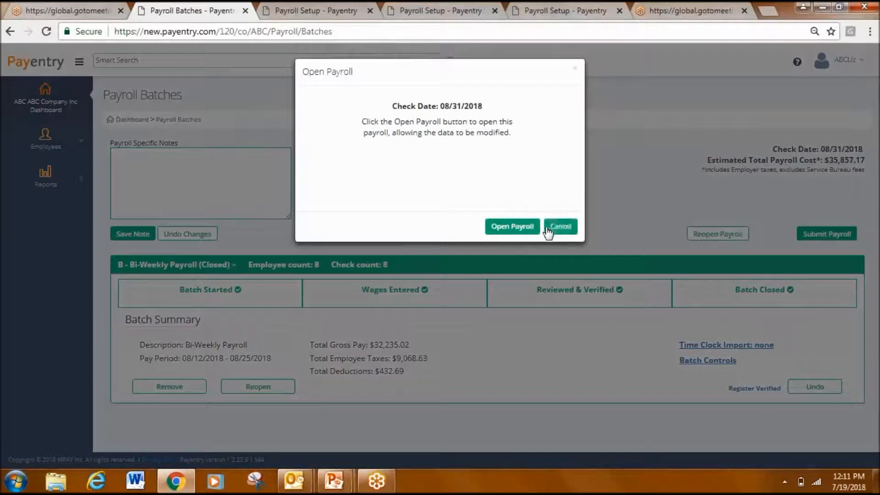
{"action": "left_click", "coordinate": [527, 227]}
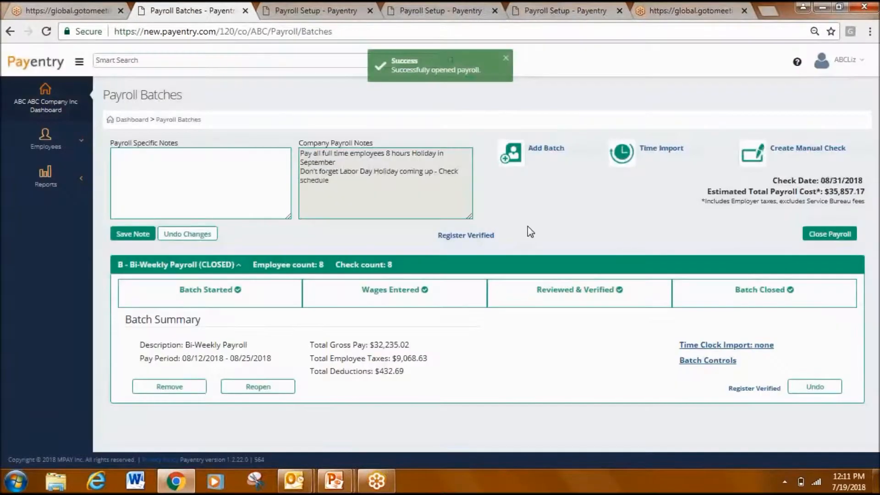
{"action": "left_click", "coordinate": [264, 387]}
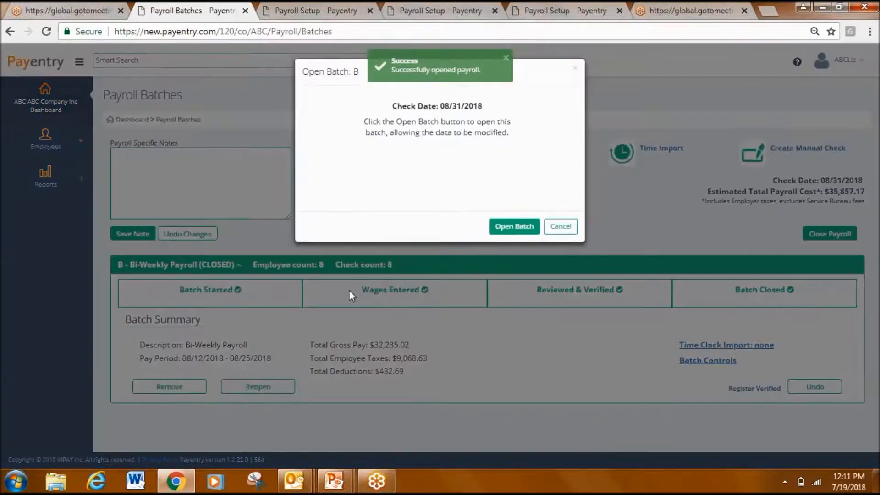
{"action": "left_click", "coordinate": [512, 233]}
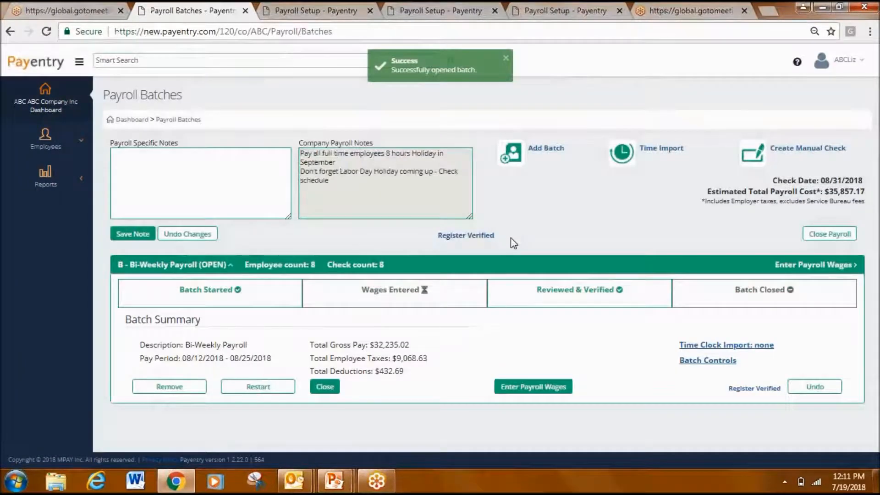
- Return to wage entry for Batch B and run its Preprocess Register for viewing the completed report
{"action": "left_click", "coordinate": [530, 388]}
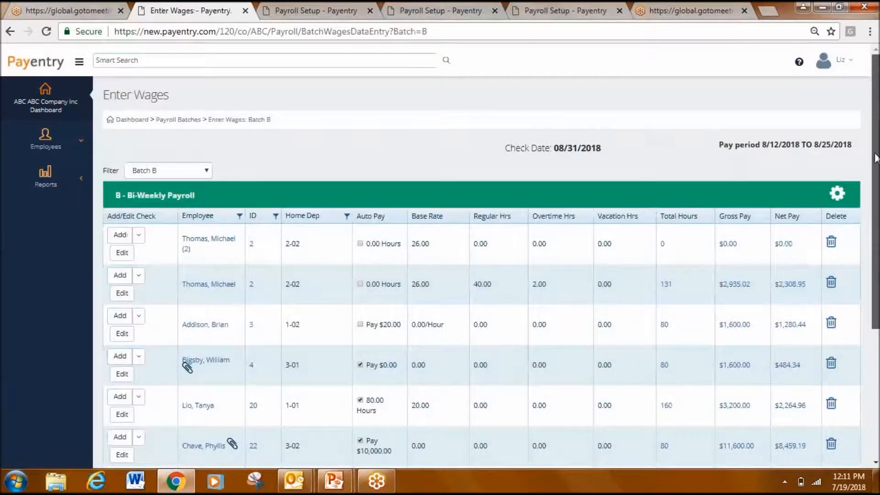
{"action": "scroll", "coordinate": [482, 275], "scroll_direction": "down", "scroll_amount": 3}
{"action": "scroll", "coordinate": [821, 370], "scroll_direction": "down", "scroll_amount": 2}
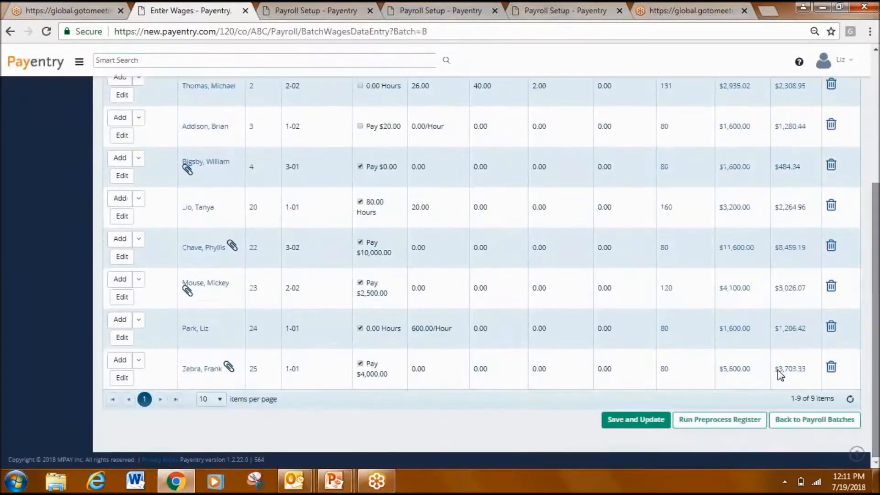
{"action": "left_click", "coordinate": [737, 423]}
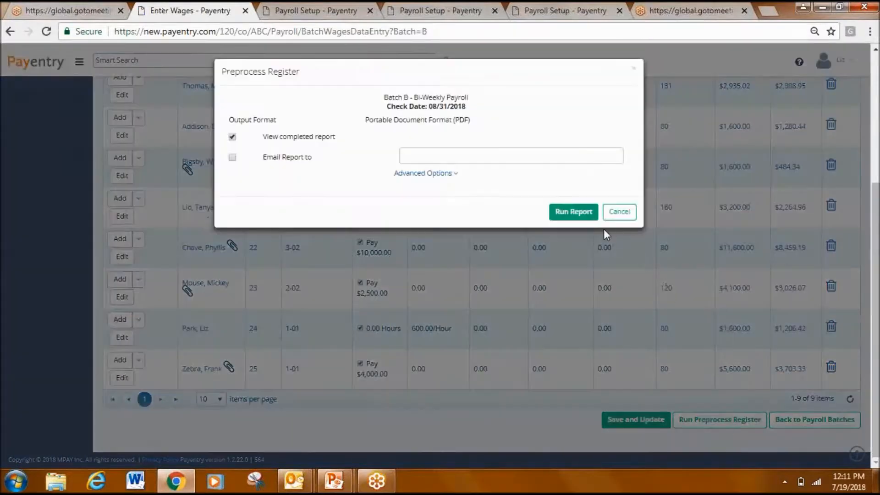
{"action": "left_click", "coordinate": [582, 213]}
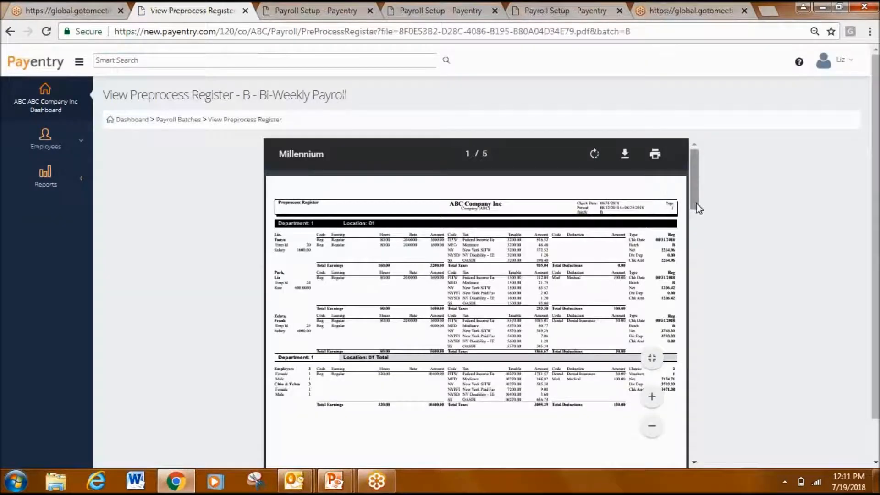
- Check the new Preprocess Register's report totals, then mark the totals verified and close Batch B again
{"action": "left_click_drag", "start_coordinate": [697, 202], "coordinate": [698, 473]}
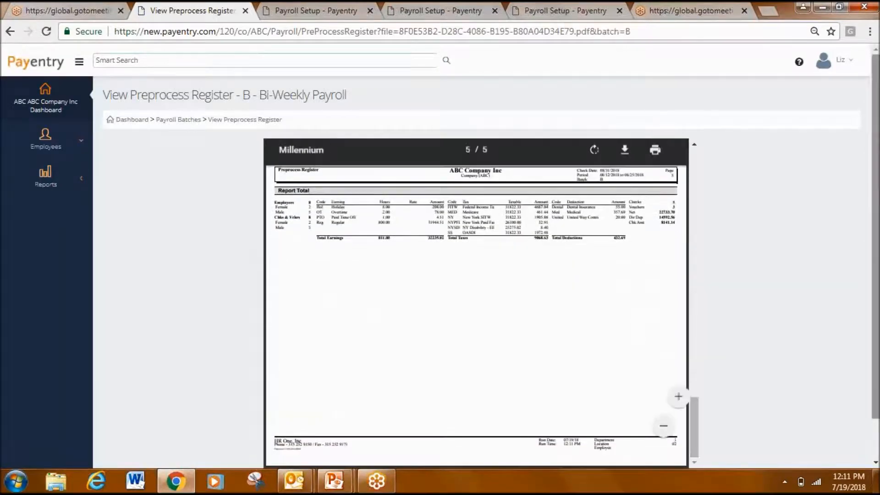
{"action": "scroll", "coordinate": [873, 252], "scroll_direction": "down", "scroll_amount": 2}
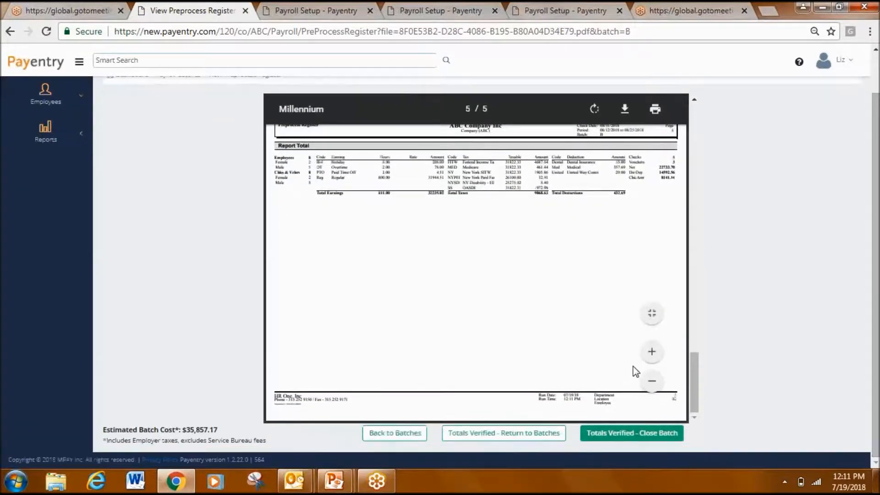
{"action": "left_click", "coordinate": [597, 434]}
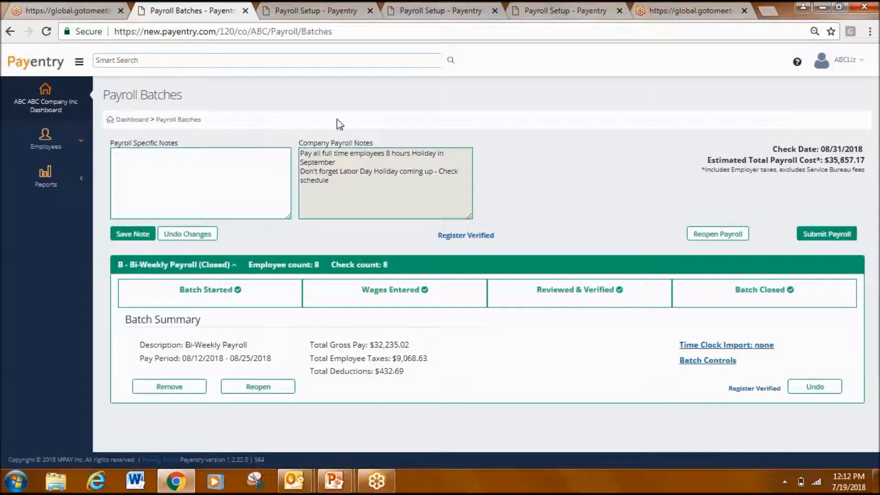
- Go to the company dashboard's new reports, view My Reports, and open the list of company reports
{"action": "left_click", "coordinate": [130, 120]}
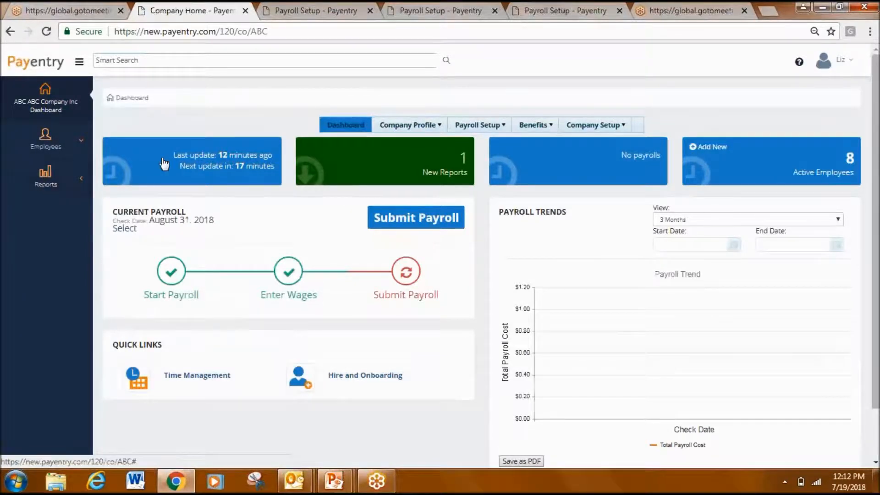
{"action": "left_click", "coordinate": [377, 164]}
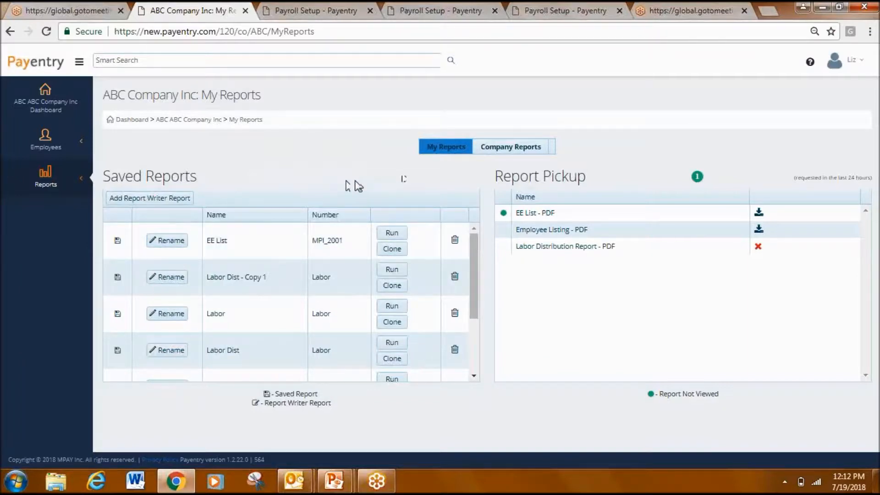
{"action": "left_click", "coordinate": [516, 148]}
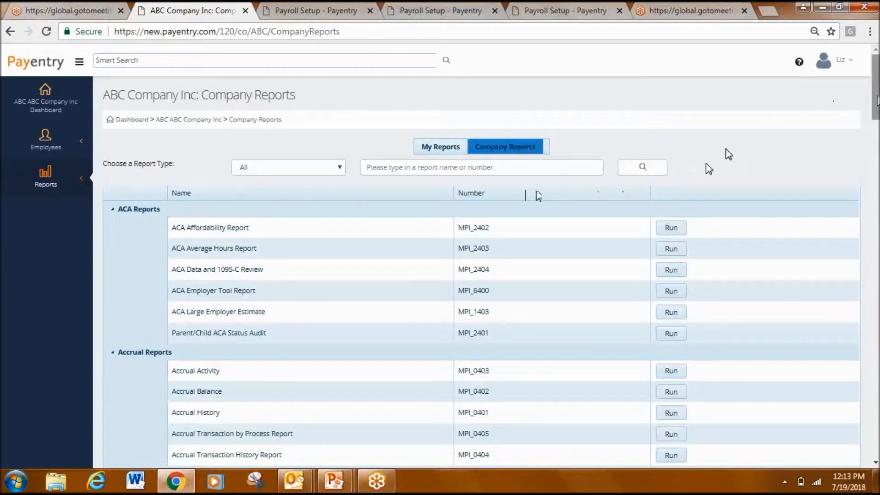
{"action": "mouse_move", "coordinate": [876, 102]}
{"action": "left_mouse_down"}
{"action": "mouse_move", "coordinate": [877, 173]}
{"action": "mouse_move", "coordinate": [873, 92]}
{"action": "left_mouse_up"}
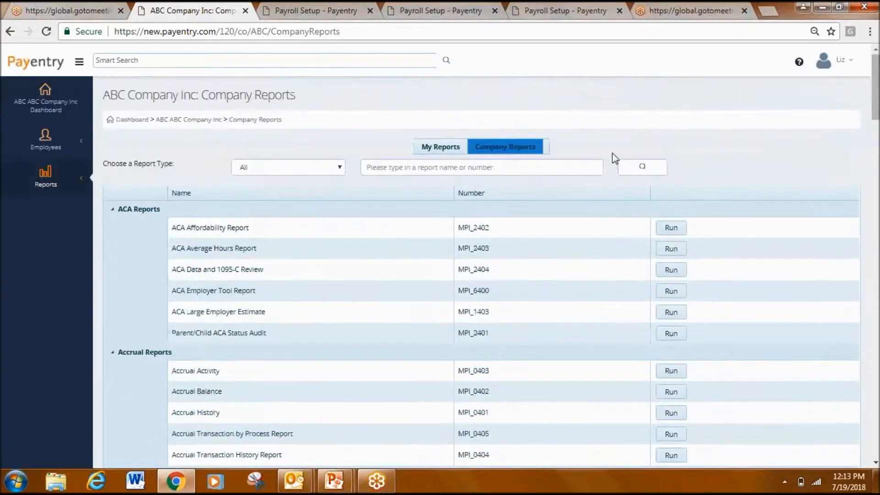
- Search the company reports for "Employee"
{"action": "left_click", "coordinate": [585, 168]}
{"action": "type", "text": "E,"}
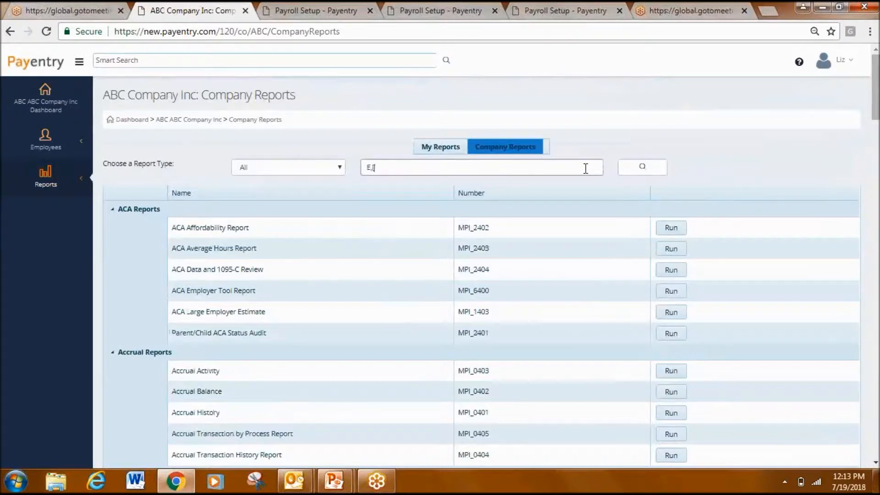
{"action": "type", "text": "mployee"}
{"action": "key", "text": "Return"}
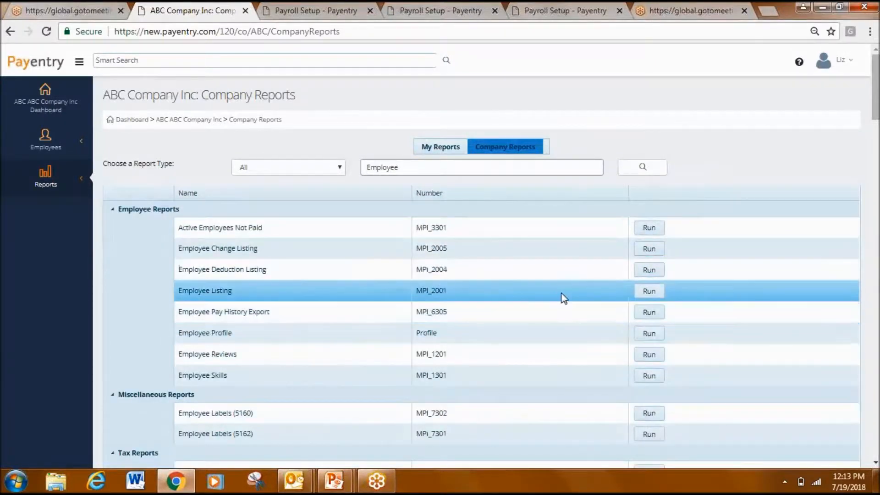
- Set up the Employee Listing report (MPI_2001) to display in My Reports under the name "EE List for audit"
{"action": "left_click", "coordinate": [651, 294]}
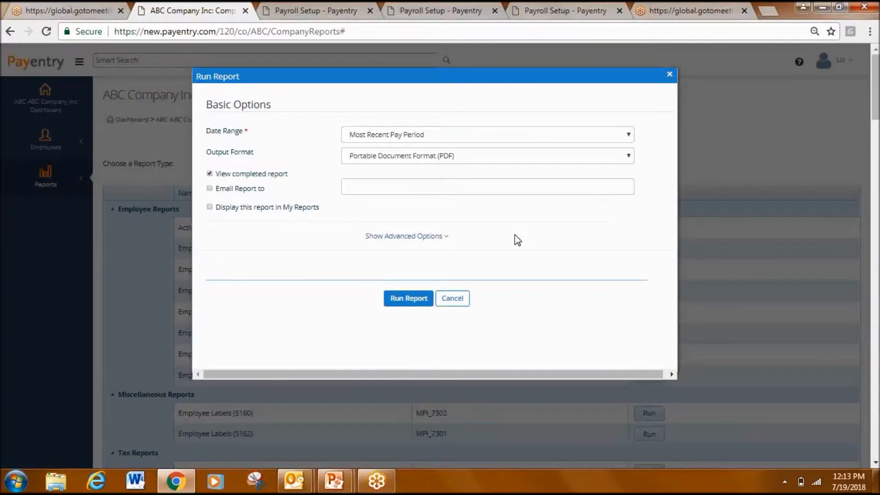
{"action": "left_click", "coordinate": [209, 207]}
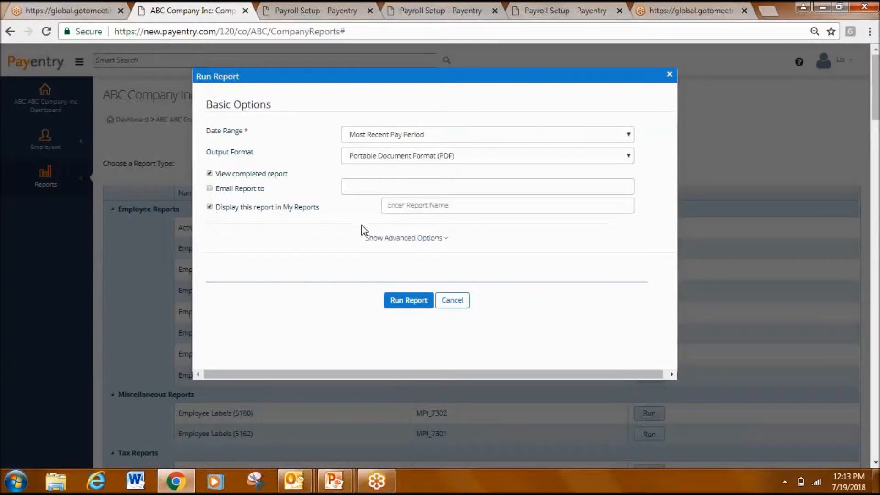
{"action": "left_click", "coordinate": [423, 204]}
{"action": "type", "text": "EE"}
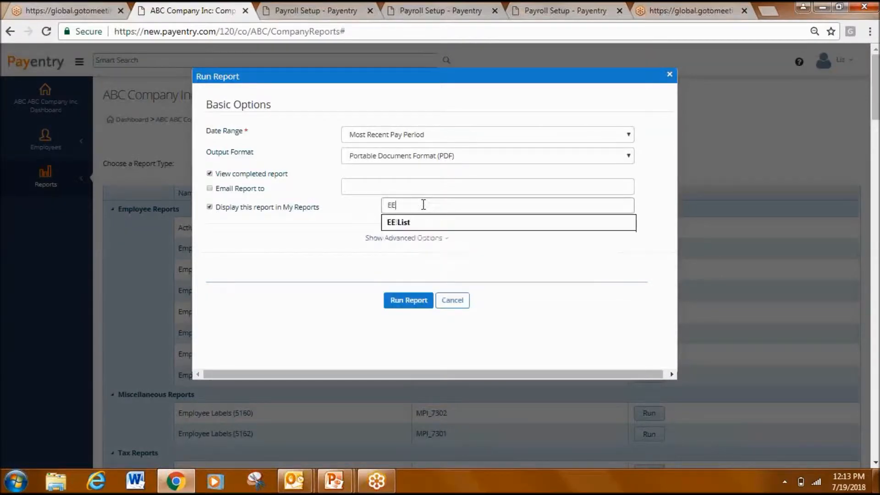
{"action": "type", "text": " List"}
{"action": "type", "text": "for audi"}
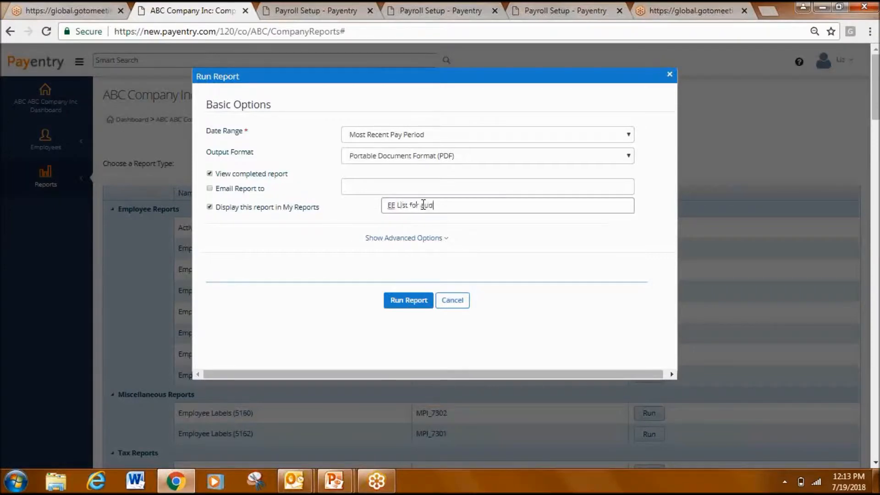
{"action": "type", "text": "t"}
- Run the Employee Listing report after checking its advanced options, and return to the company dashboard
{"action": "left_click", "coordinate": [421, 239]}
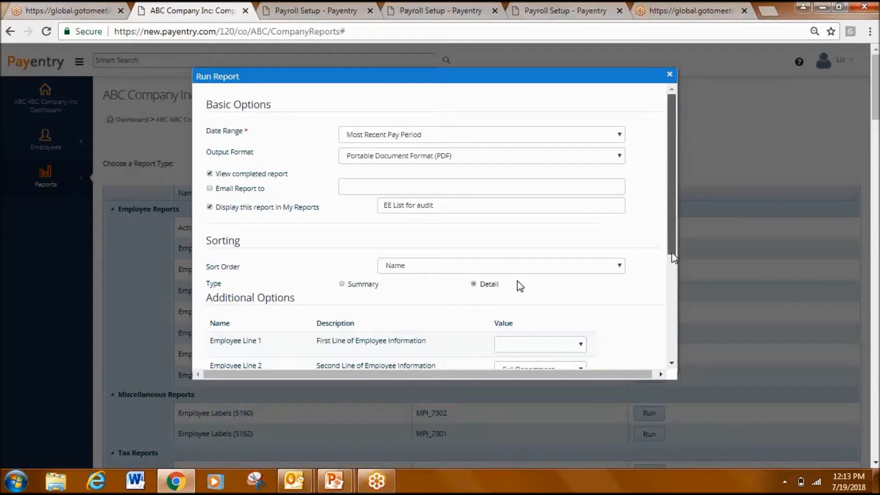
{"action": "left_click_drag", "start_coordinate": [674, 257], "coordinate": [412, 354]}
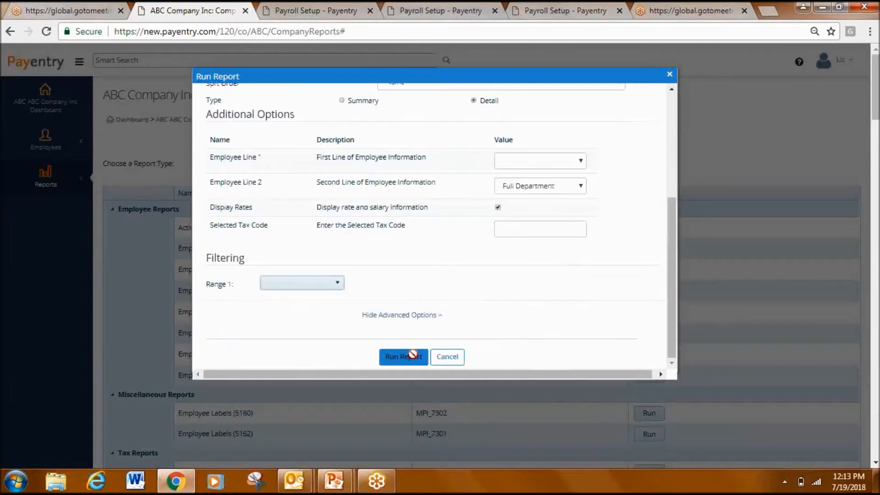
{"action": "left_click", "coordinate": [403, 356]}
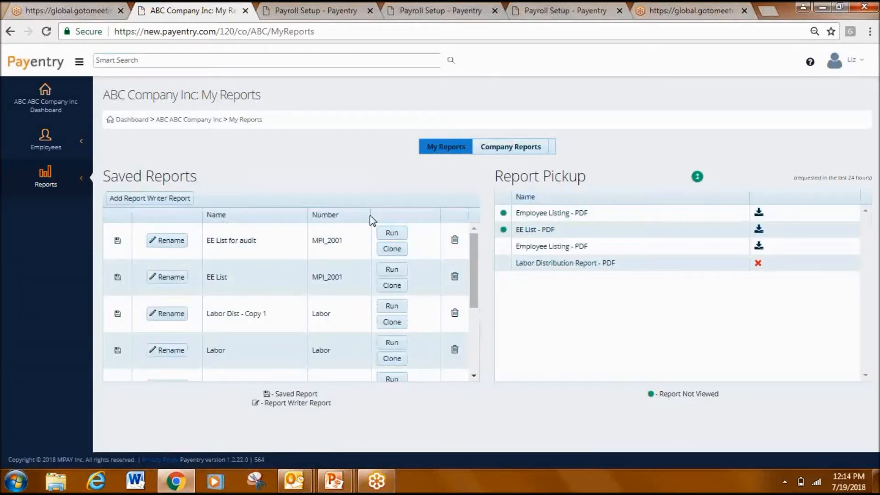
{"action": "left_click", "coordinate": [361, 229]}
{"action": "left_click", "coordinate": [132, 119]}
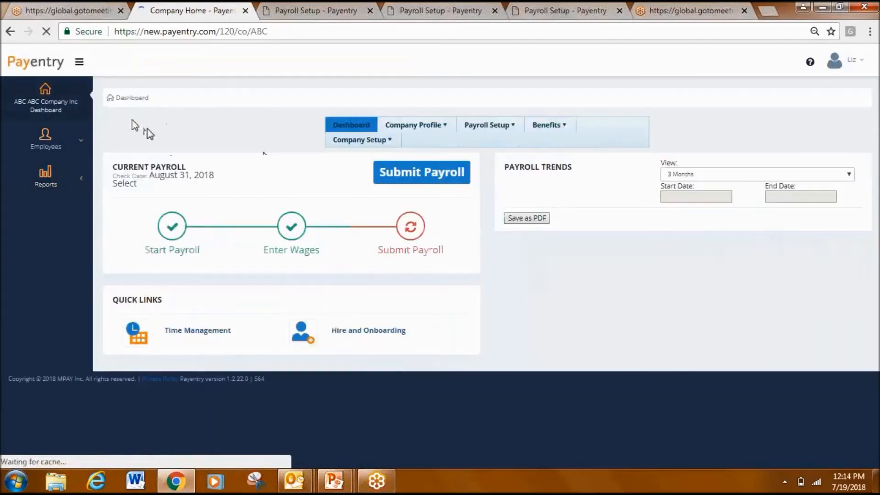